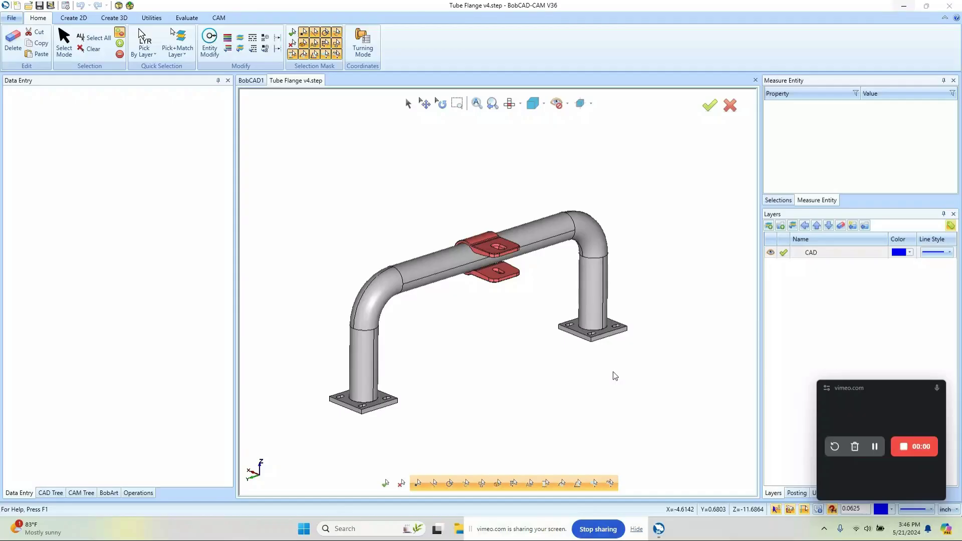
- Orbit and zoom the tube model to inspect the flange holes
middle_drag(532, 362, 537, 315)
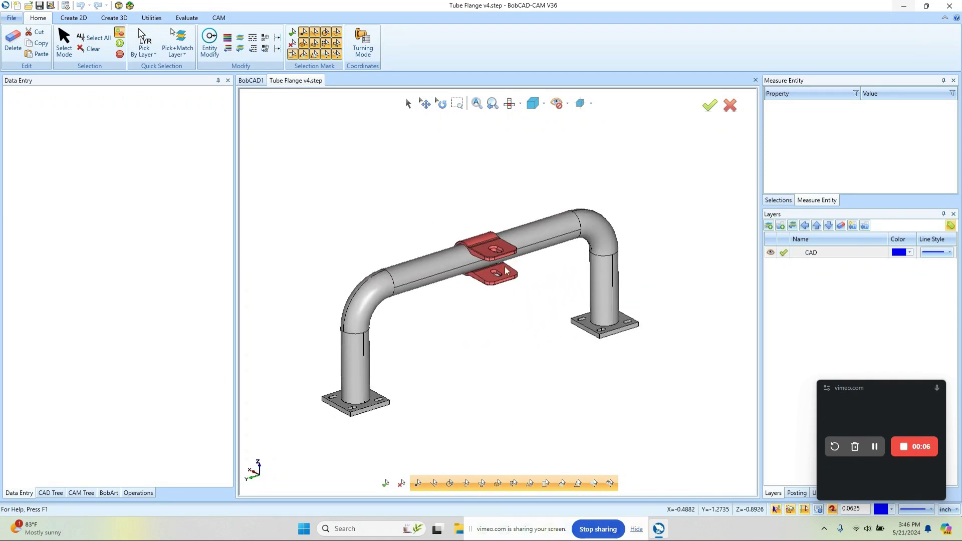
scroll(541, 312, up, 3)
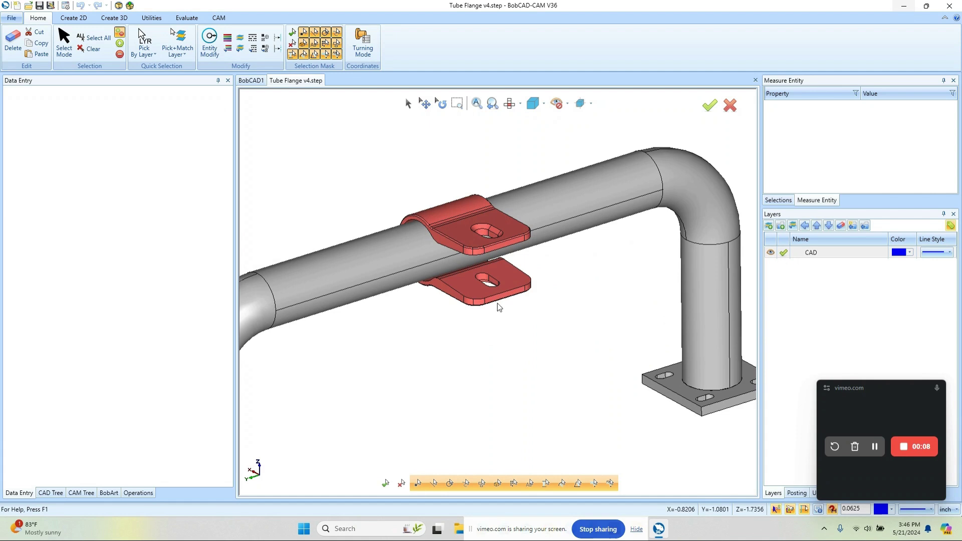
scroll(498, 303, down, 3)
middle_drag(449, 307, 504, 361)
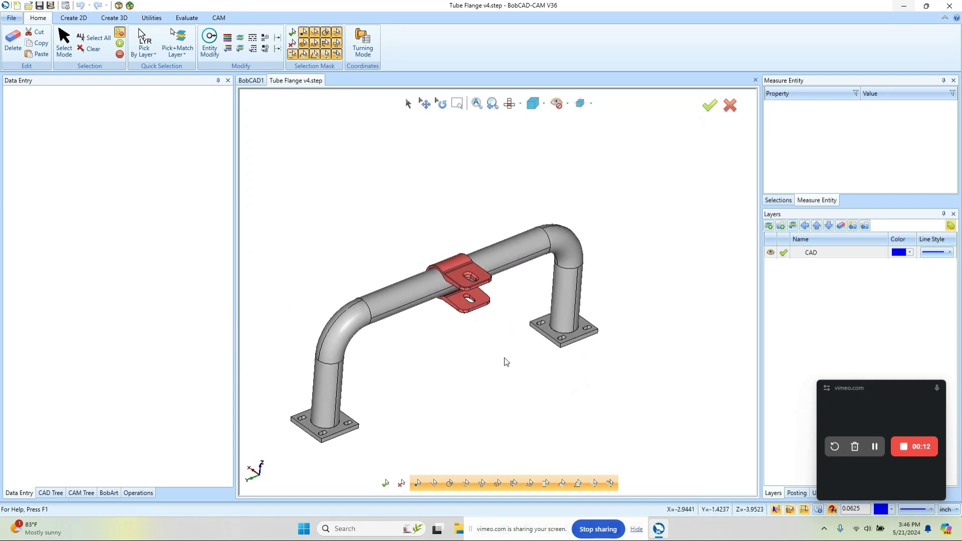
scroll(505, 360, down, 2)
scroll(536, 296, up, 5)
middle_drag(522, 277, 521, 296)
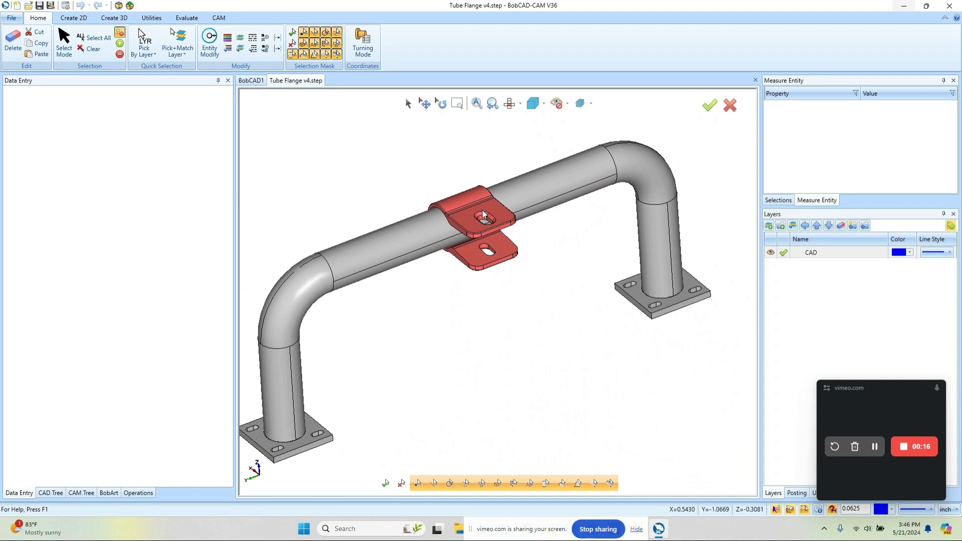
scroll(524, 376, down, 1)
scroll(510, 325, up, 1)
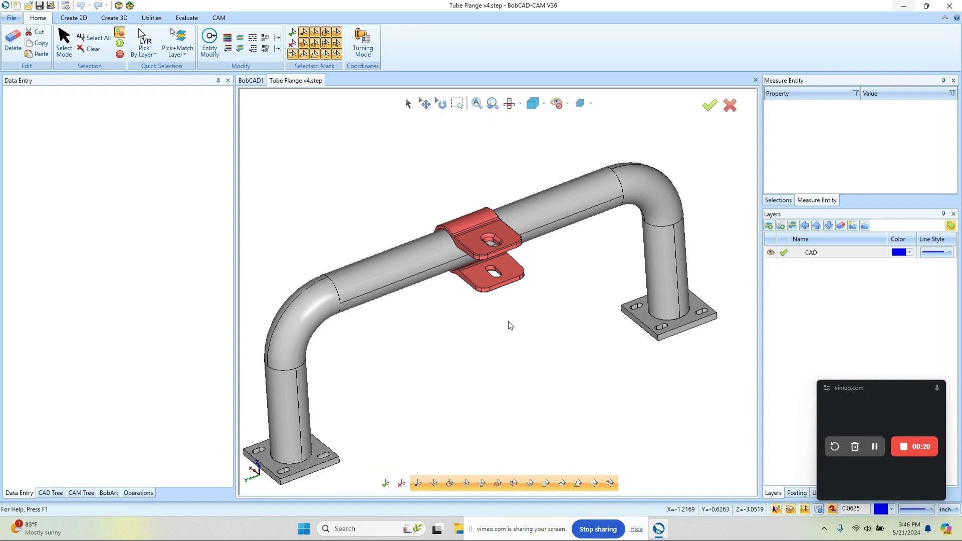
- Recolour the red bracket on the tube to orange, then cancel the selection
click(409, 105)
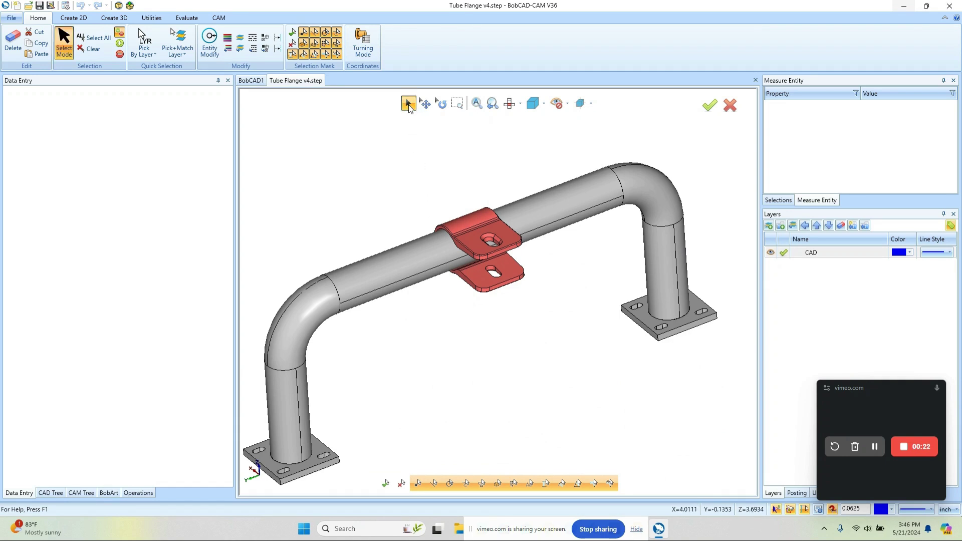
click(476, 219)
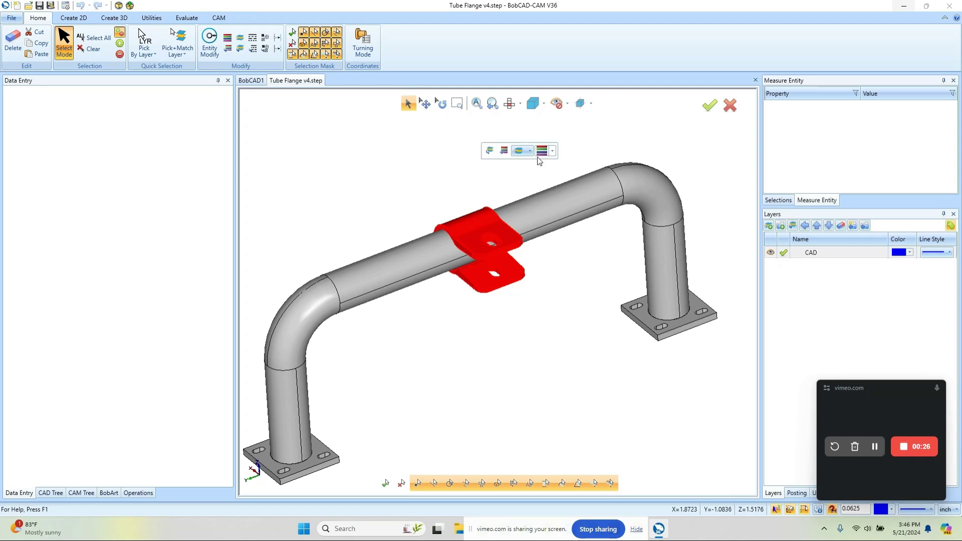
click(552, 152)
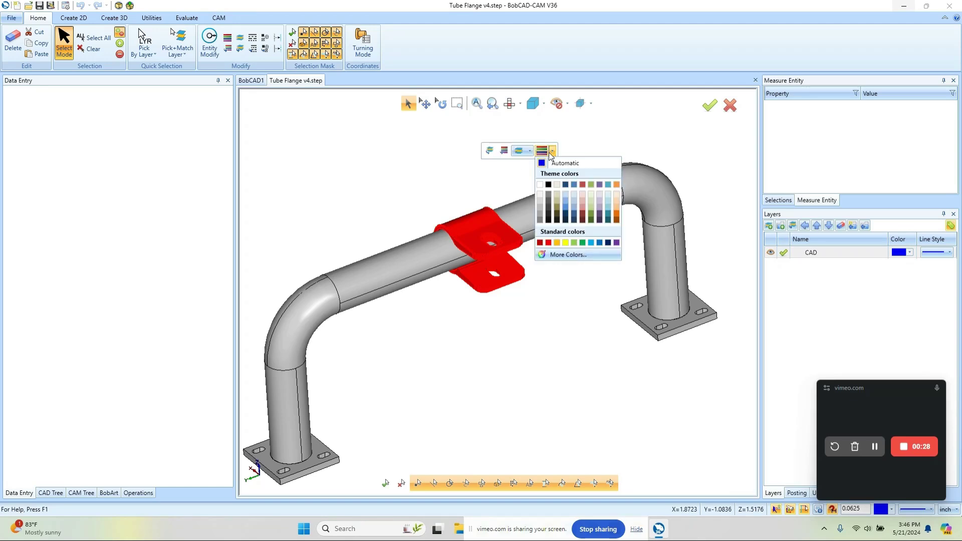
click(617, 215)
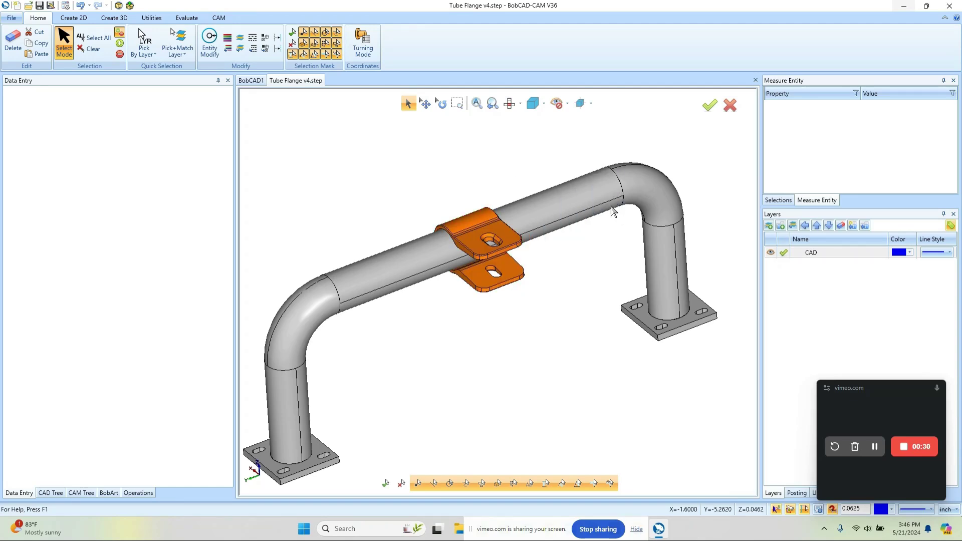
right_click(524, 151)
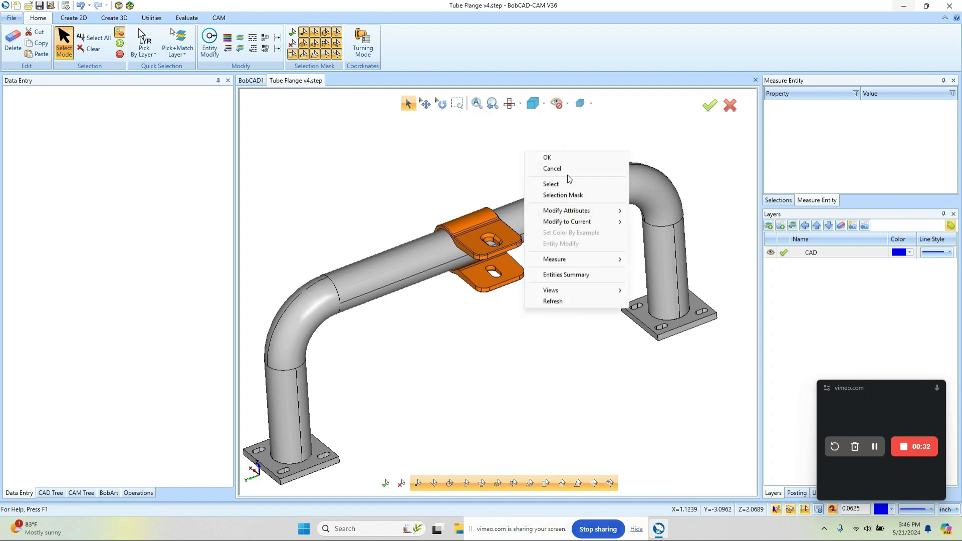
click(566, 168)
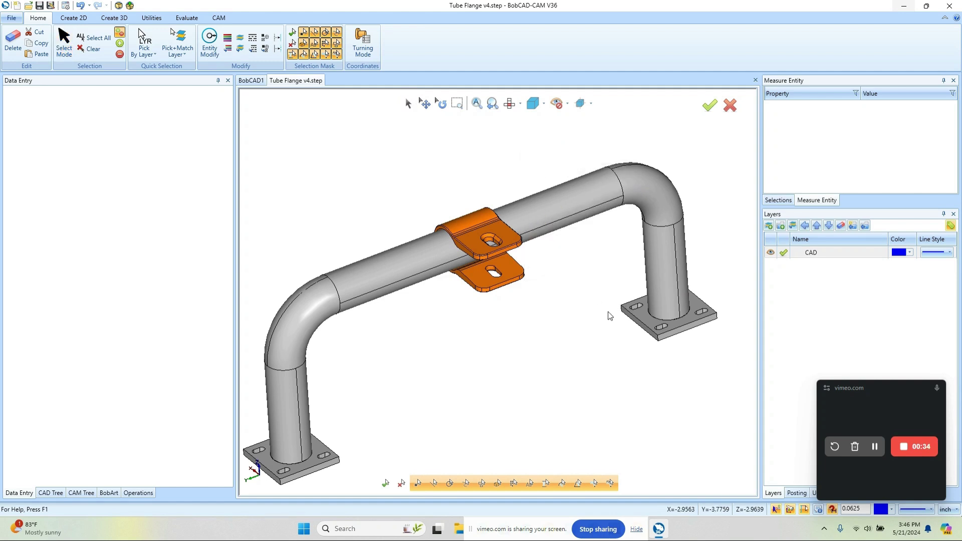
drag(890, 382, 902, 441)
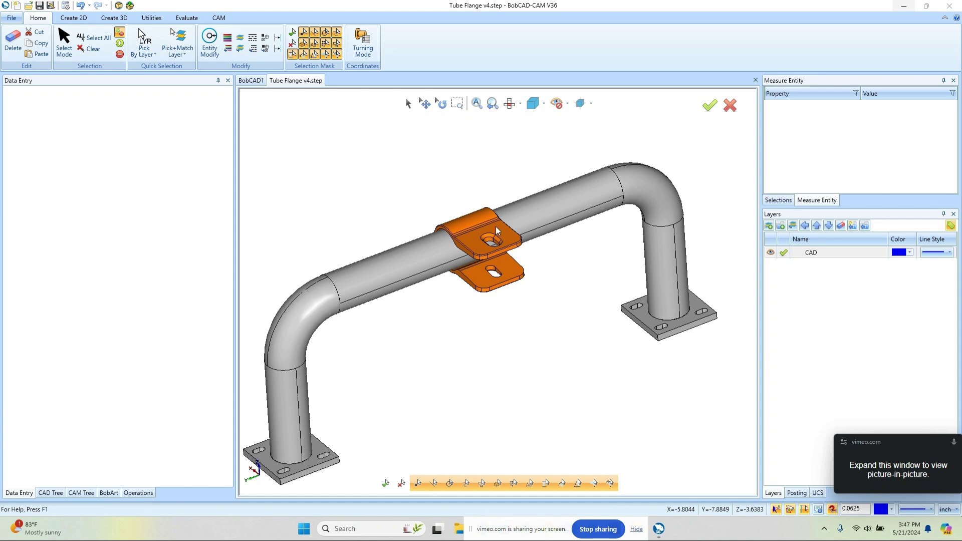
- Add a new layer named 1 in the Layers panel
scroll(506, 246, down, 2)
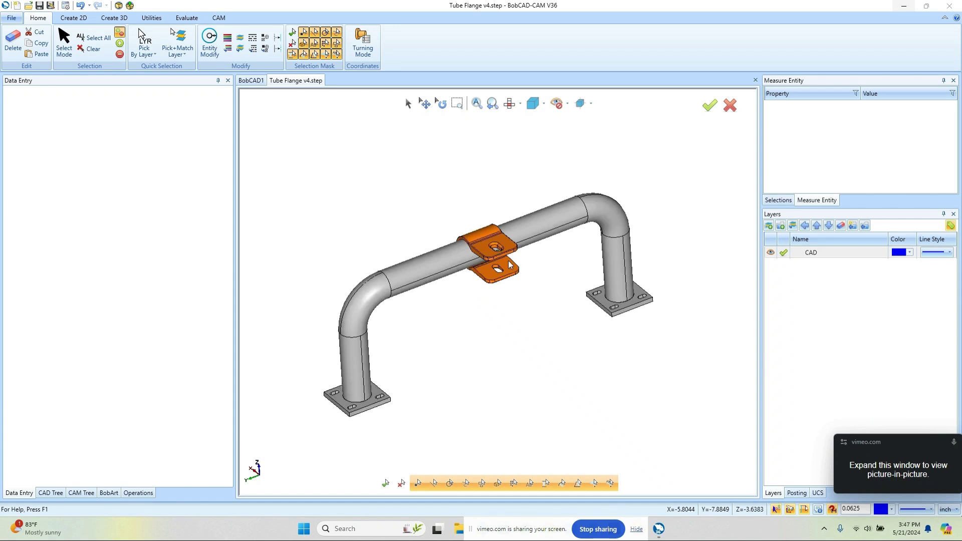
right_click(790, 275)
click(819, 277)
text(1)
key(Return)
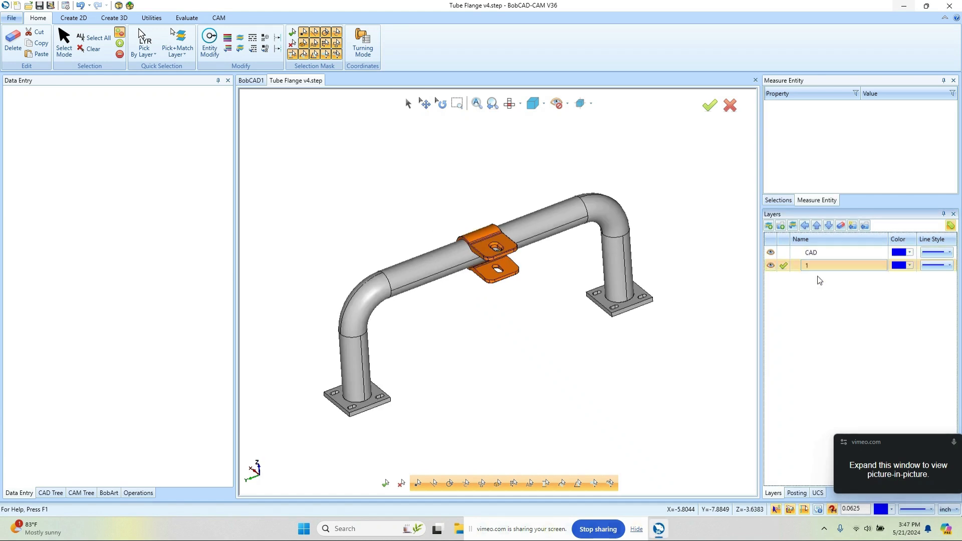
- Select the tube body and right flange and assign them to layer 1
click(409, 104)
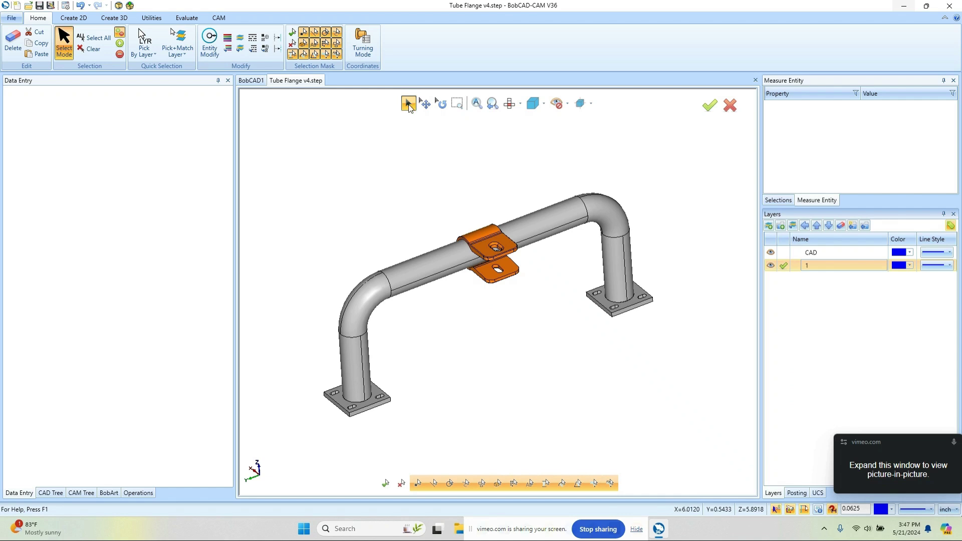
drag(331, 263, 485, 425)
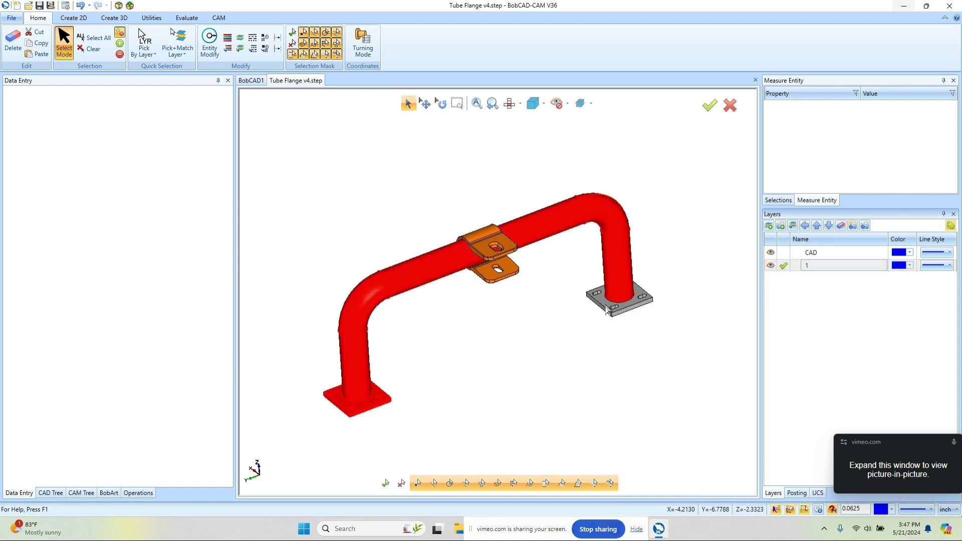
click(608, 309)
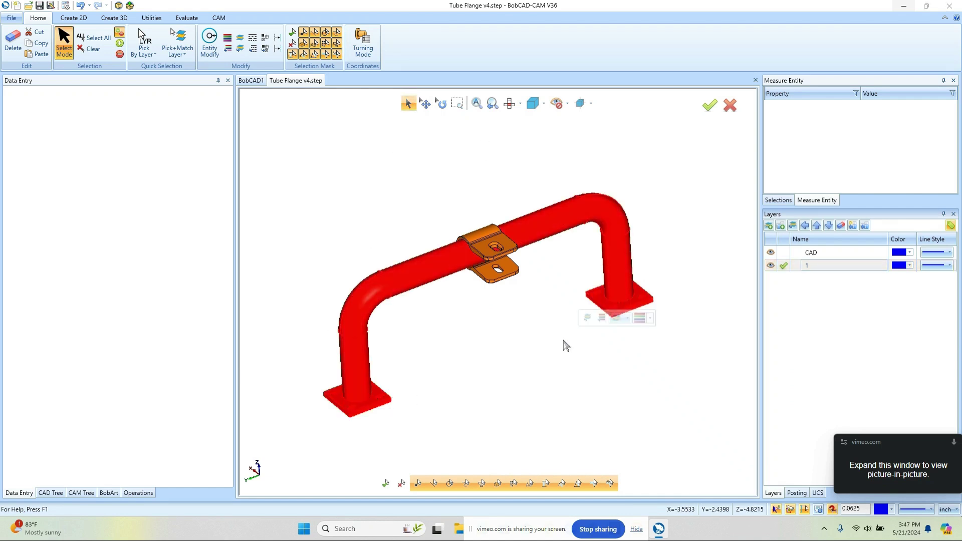
click(628, 319)
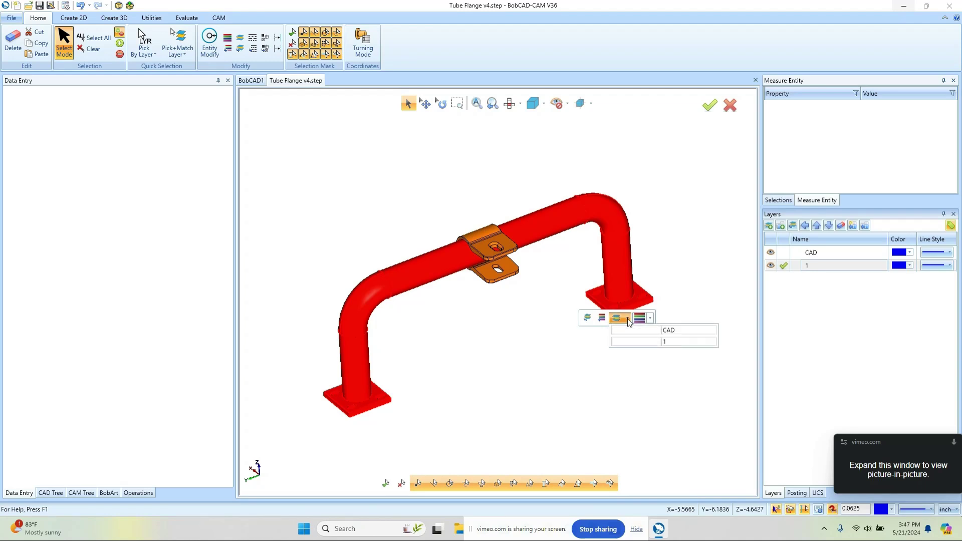
click(677, 341)
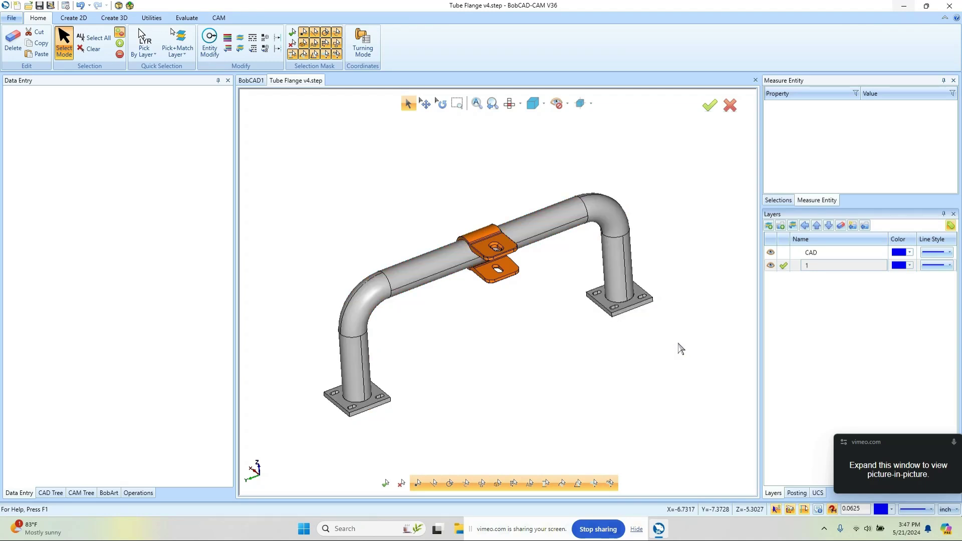
- Make CAD active, hide layer 1, and view the bracket from the top
click(783, 252)
click(770, 266)
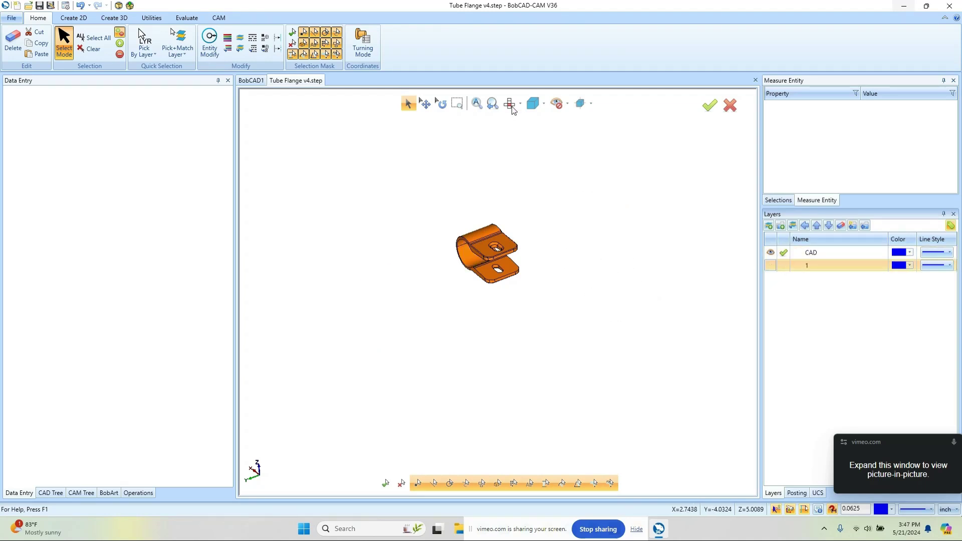
click(533, 103)
click(499, 276)
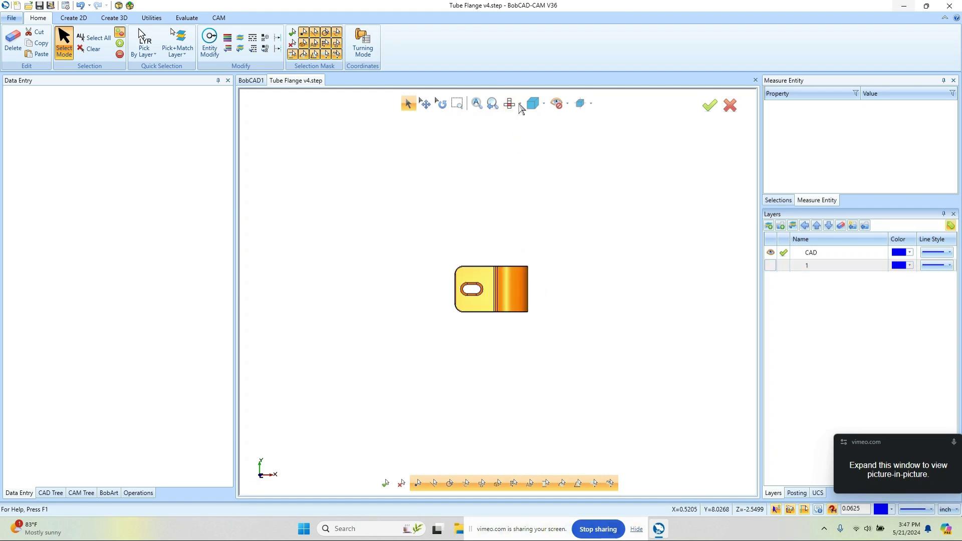
click(520, 104)
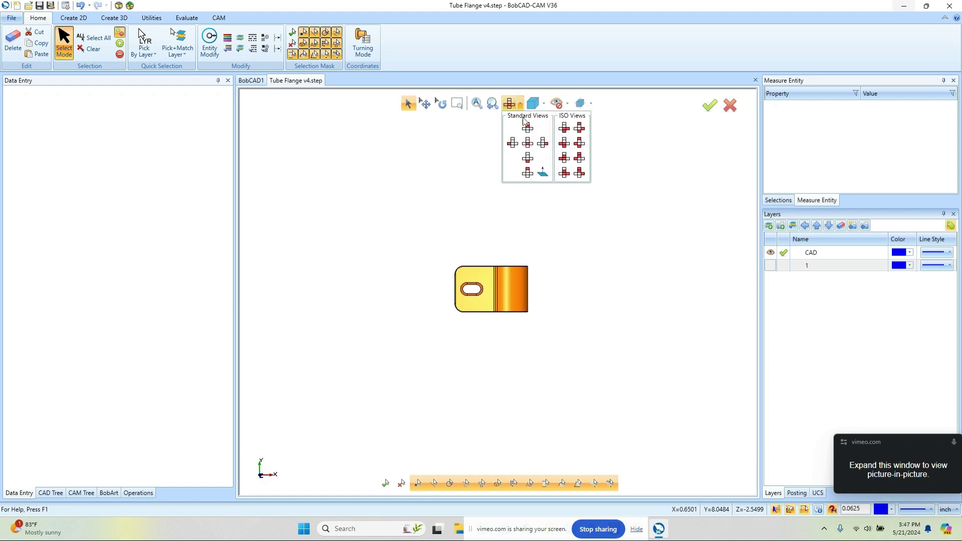
click(534, 147)
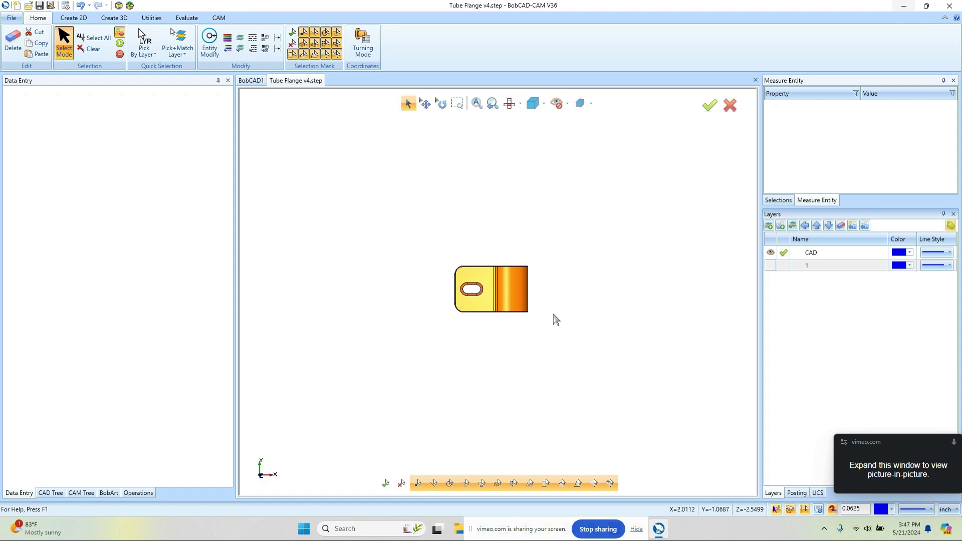
key(F3)
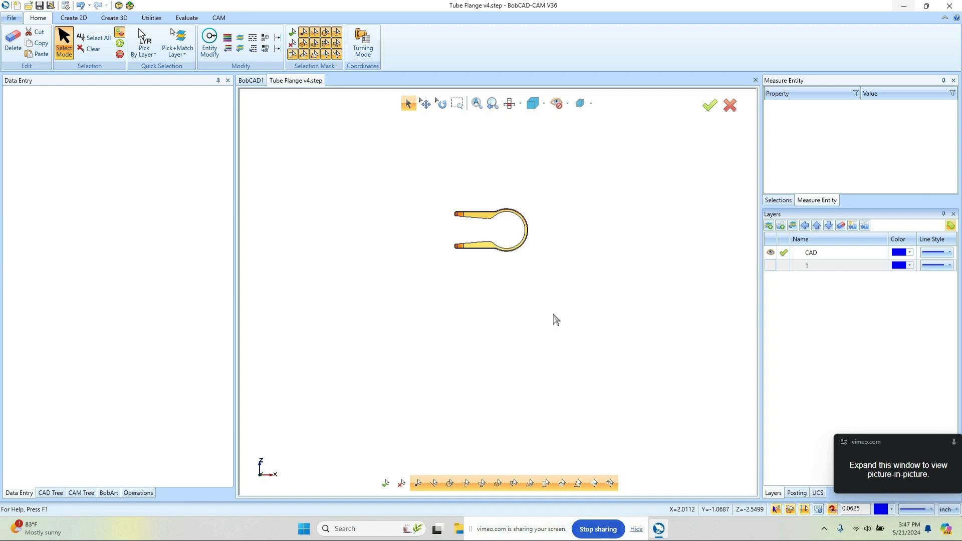
key(F2)
key(F4)
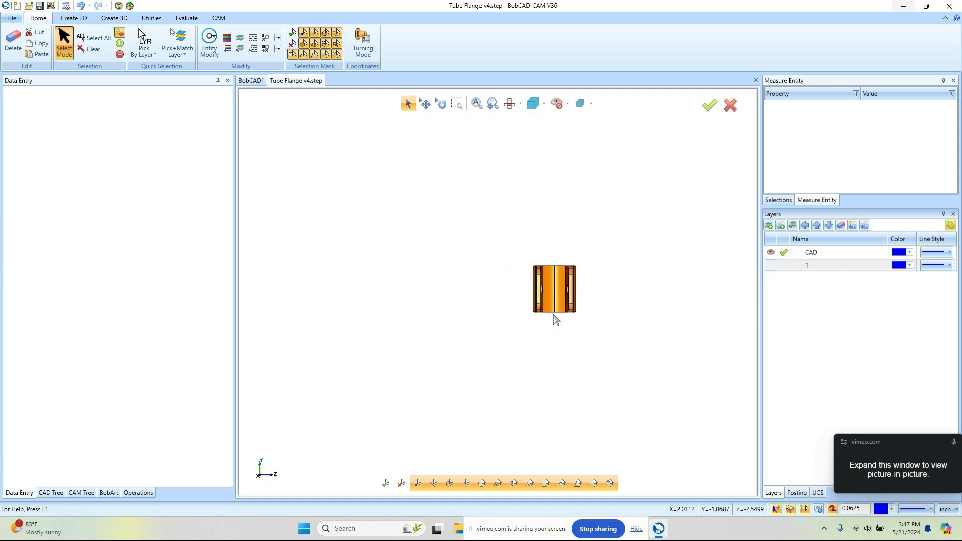
key(F2)
middle_drag(543, 318, 597, 305)
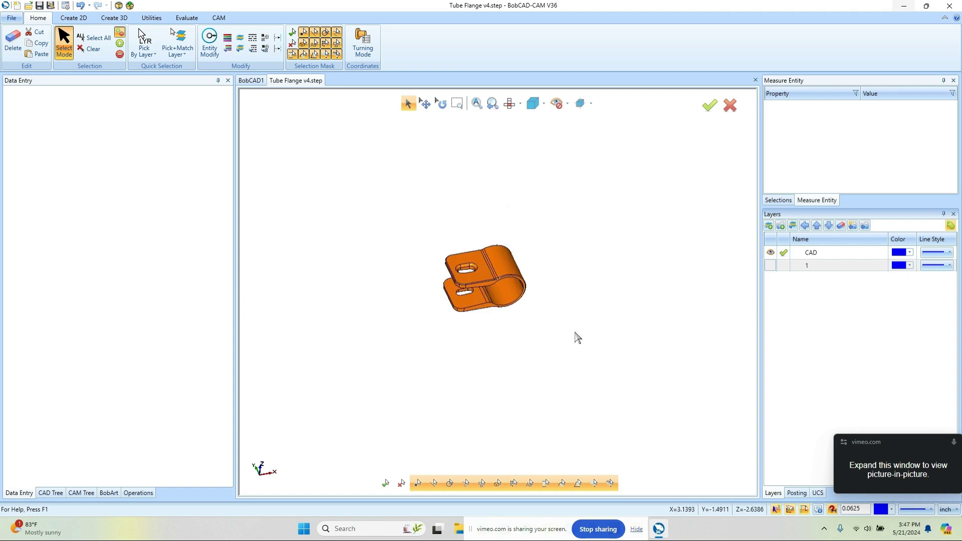
click(509, 103)
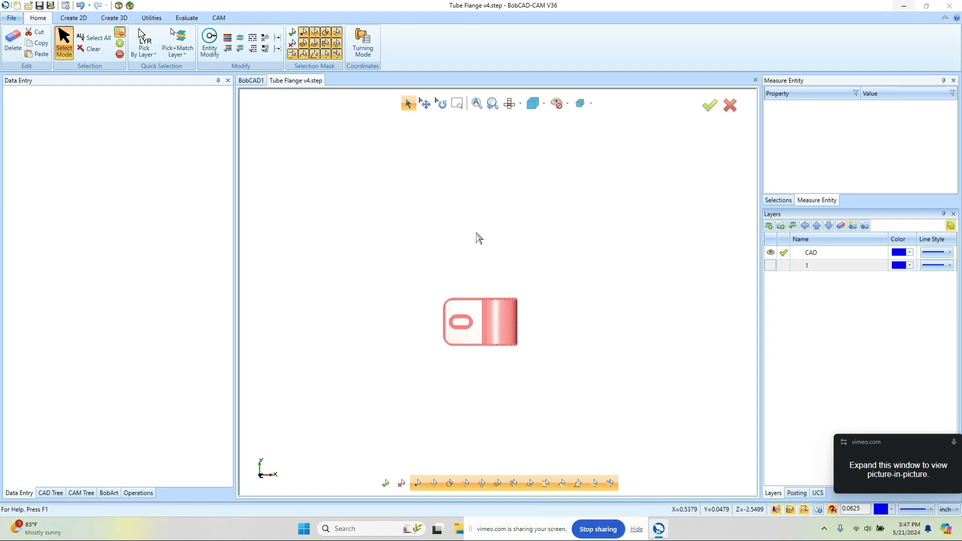
- Rotate the selected flange bracket 90 degrees about the X axis with the Rotate utility
click(157, 20)
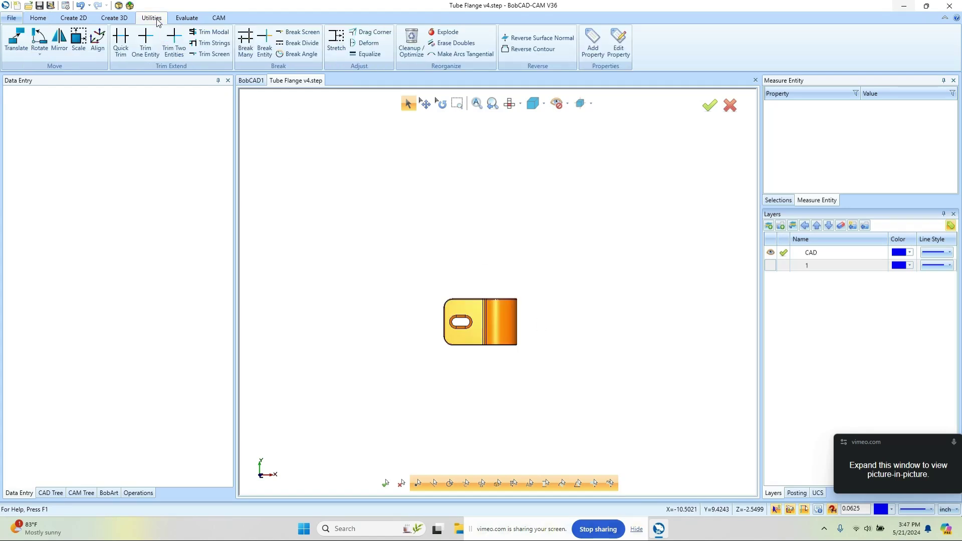
click(40, 38)
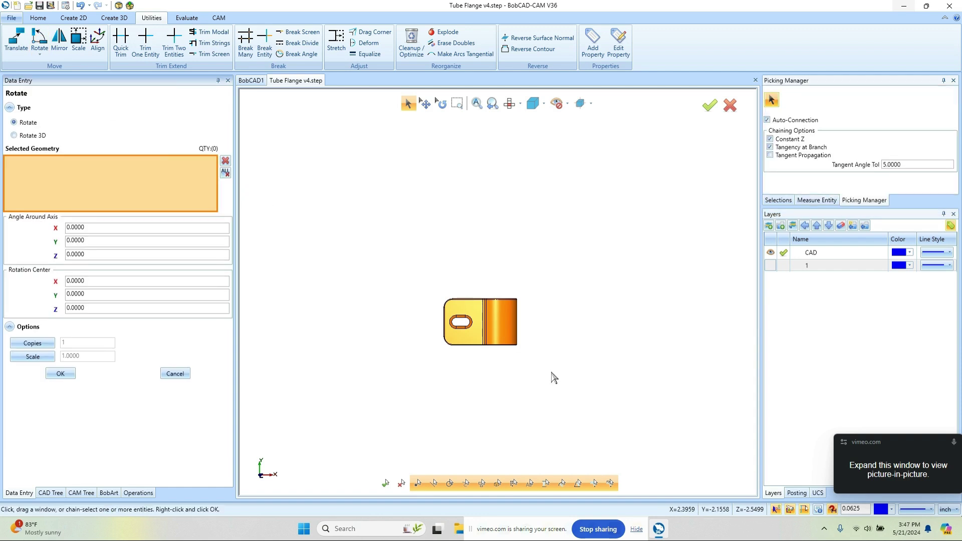
drag(420, 278, 565, 391)
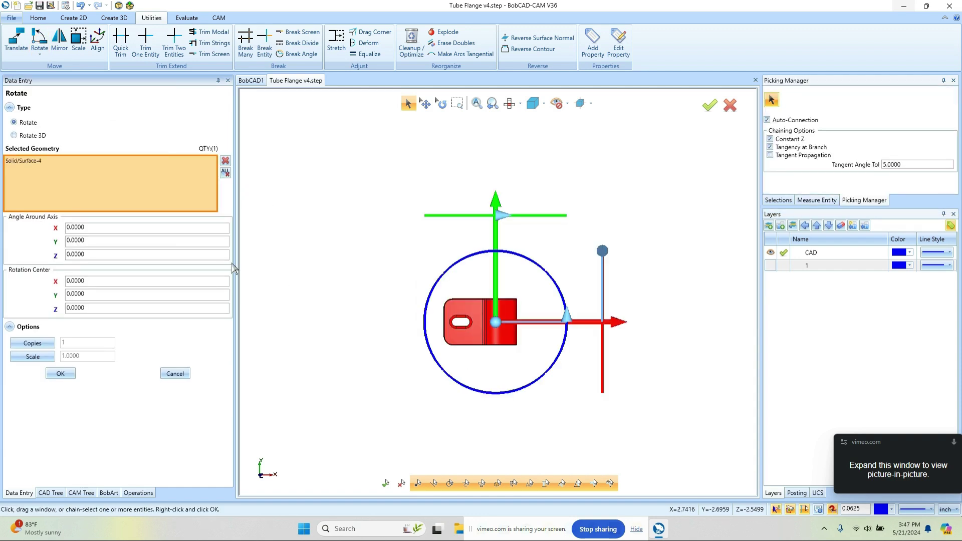
click(98, 229)
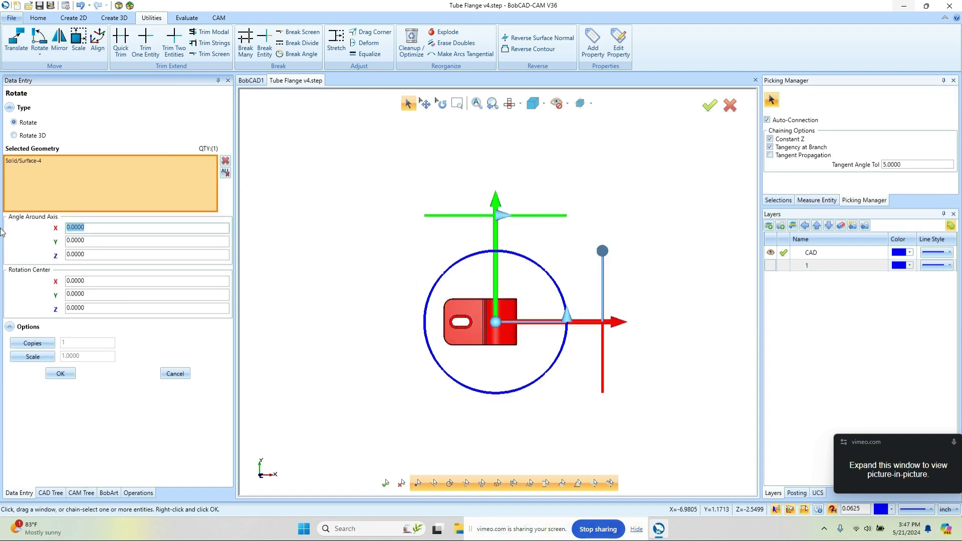
text(90)
click(105, 239)
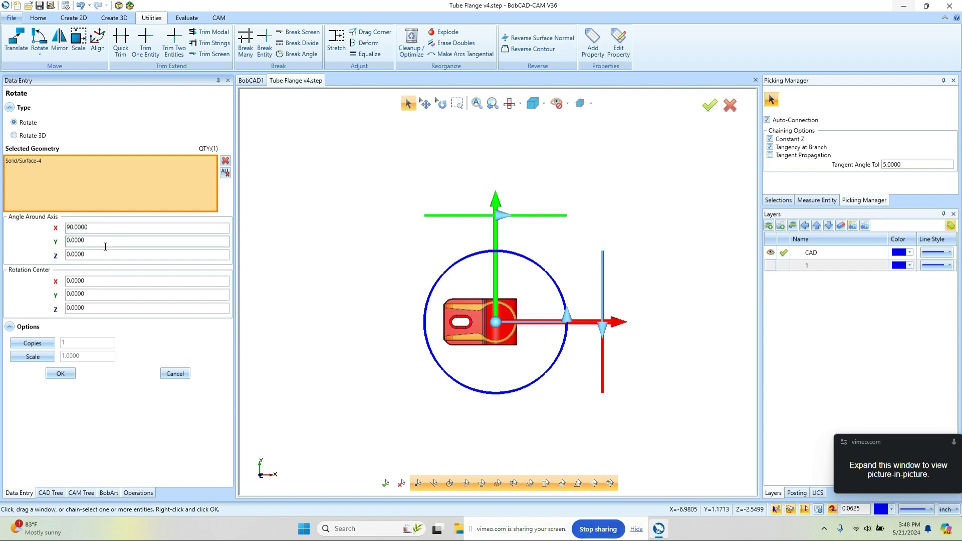
click(60, 373)
click(175, 374)
scroll(511, 346, up, 5)
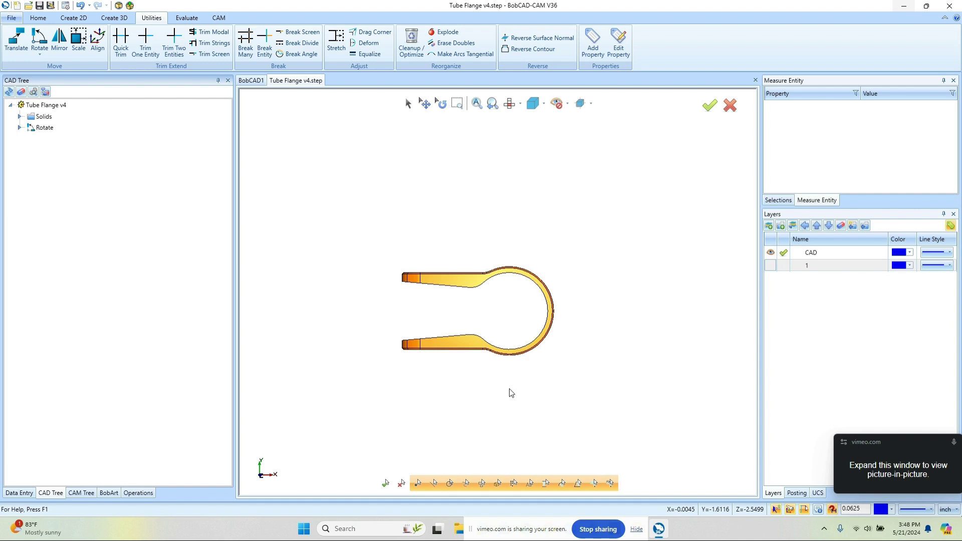
middle_drag(528, 379, 578, 344)
scroll(588, 316, up, 2)
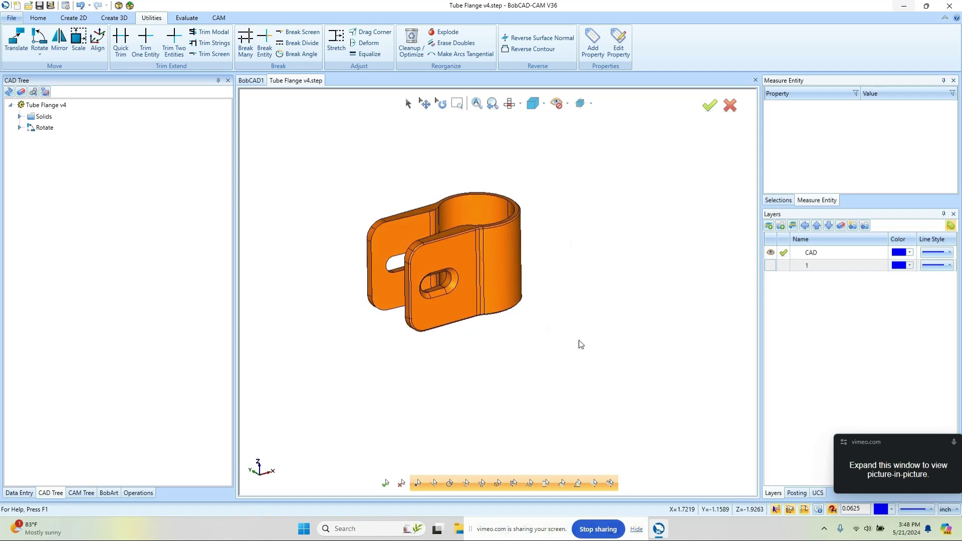
scroll(548, 327, down, 1)
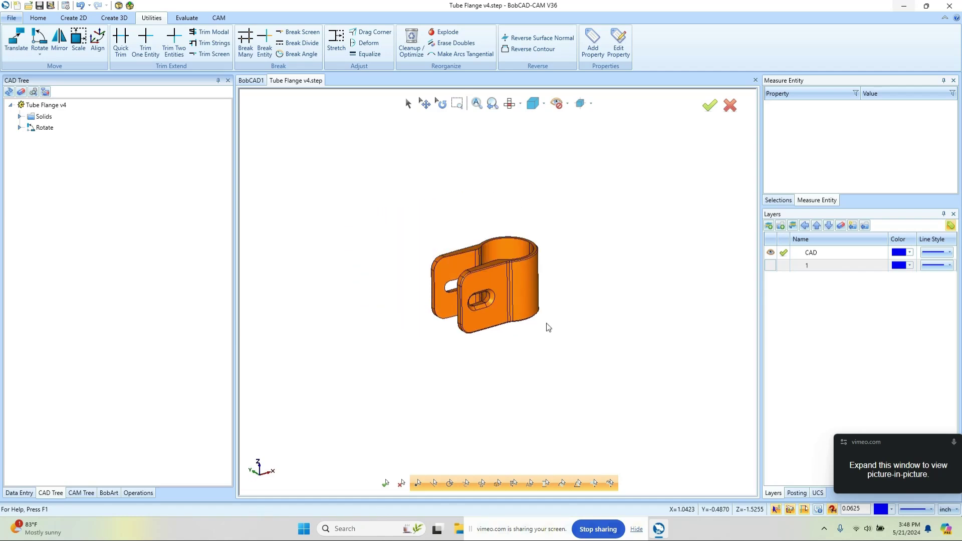
- Drag a Section View plane through the flange, then cancel the section
click(75, 18)
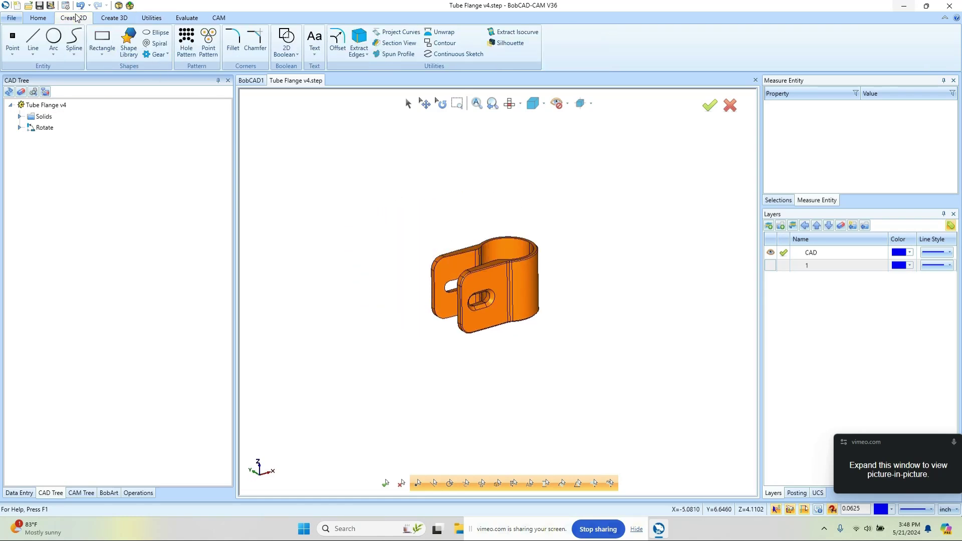
click(397, 44)
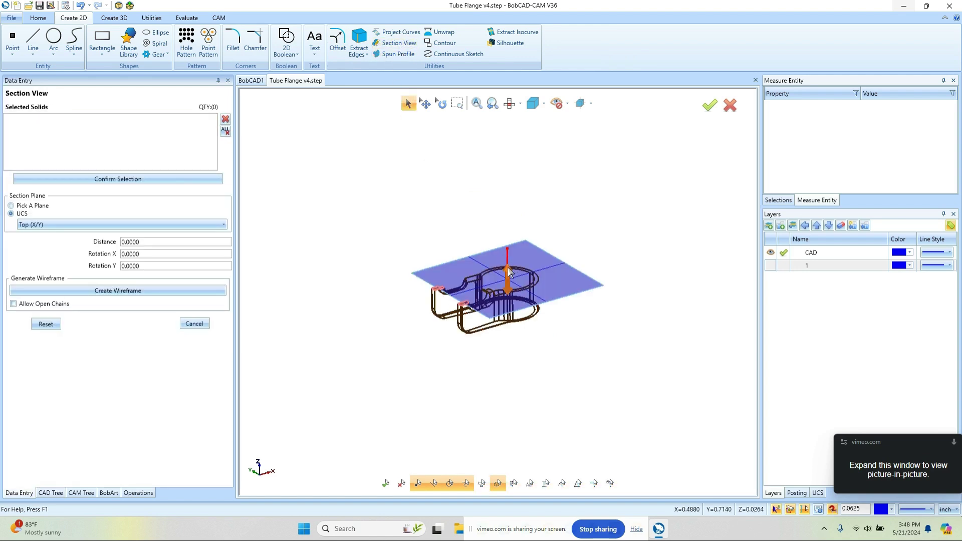
drag(510, 273, 514, 297)
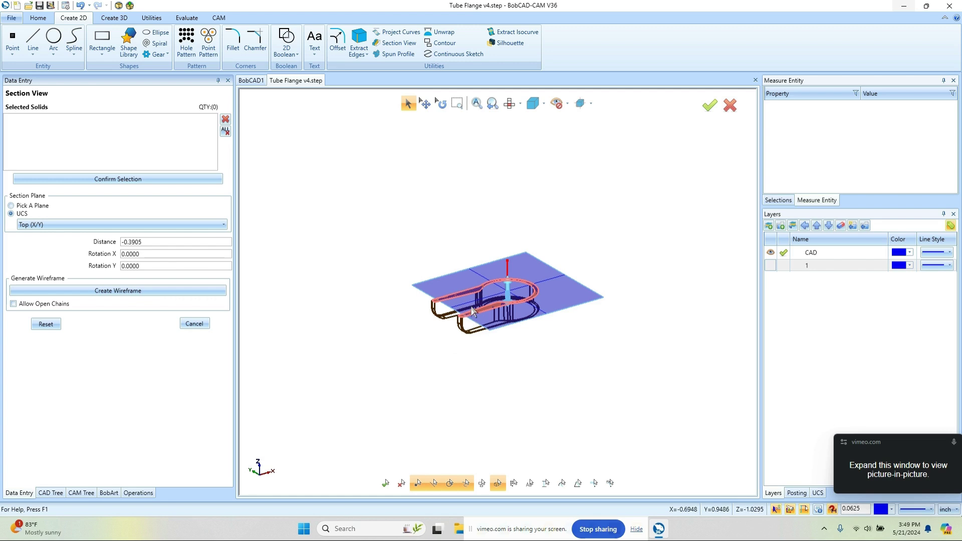
click(194, 324)
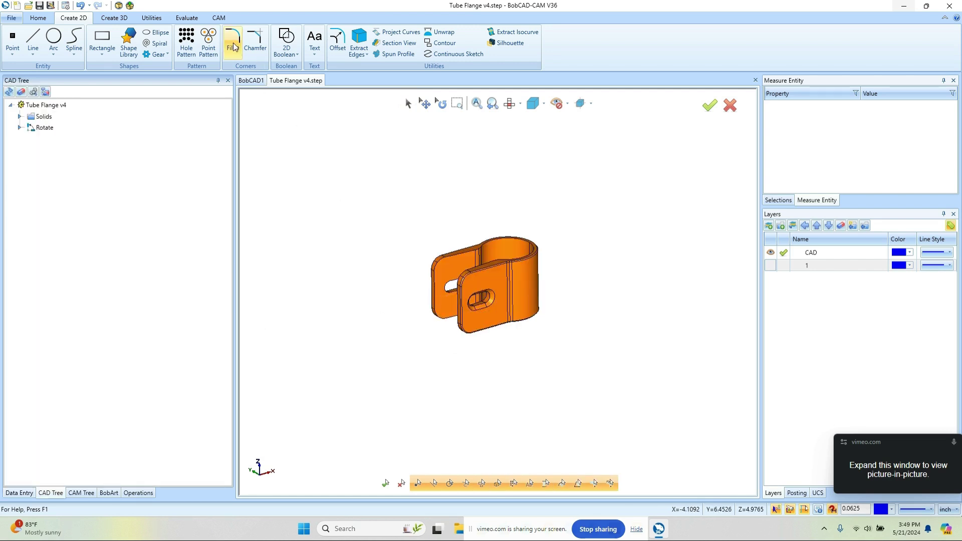
- Extract edges from every face of the flange solid, projected onto the Z 0 plane
click(361, 39)
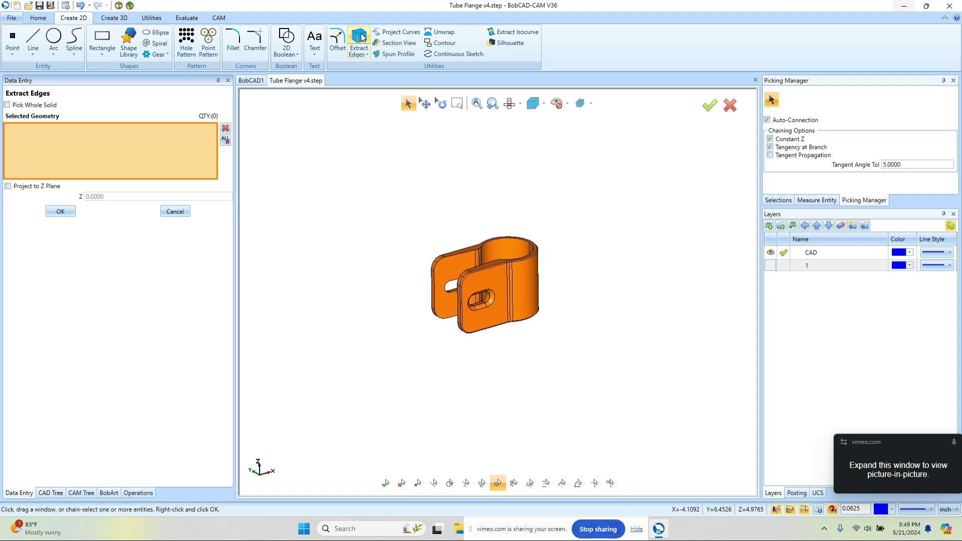
click(54, 186)
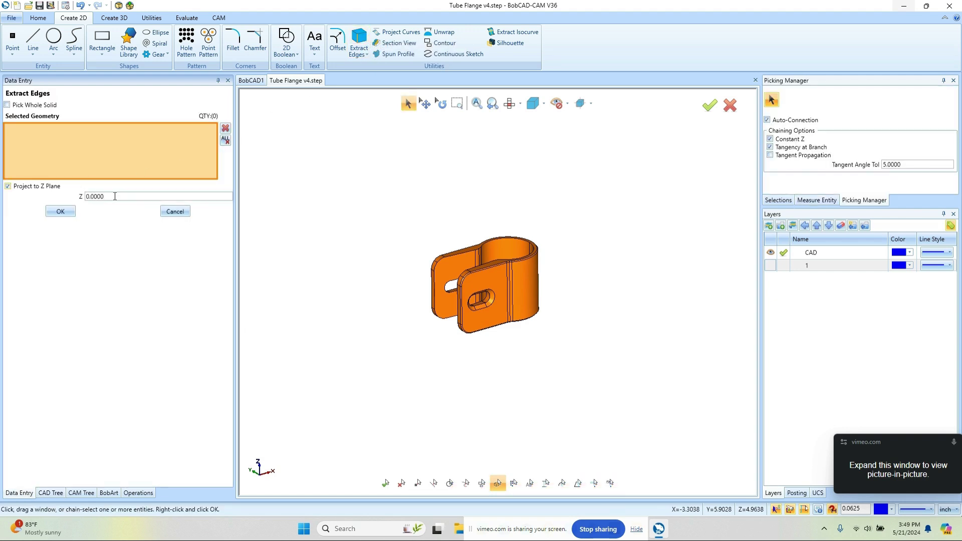
drag(390, 173, 585, 386)
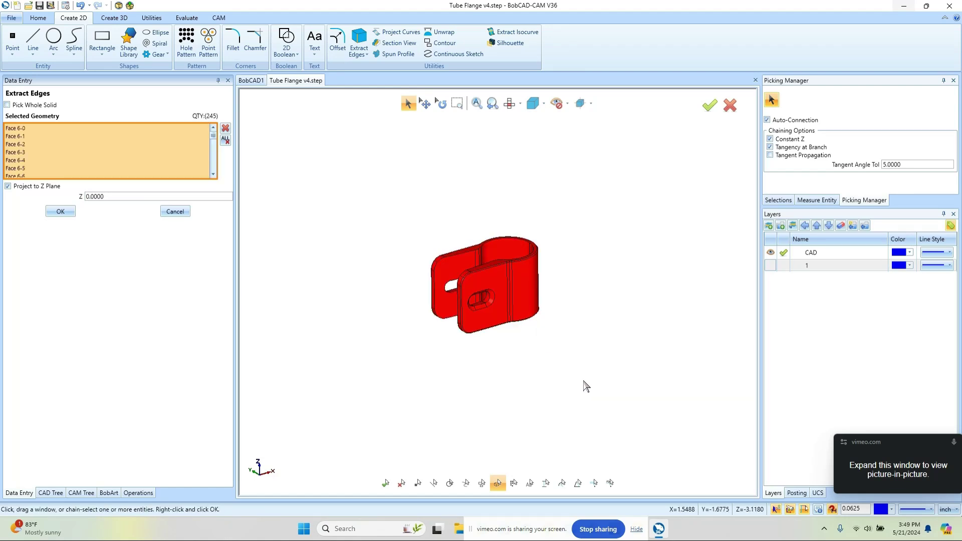
click(64, 212)
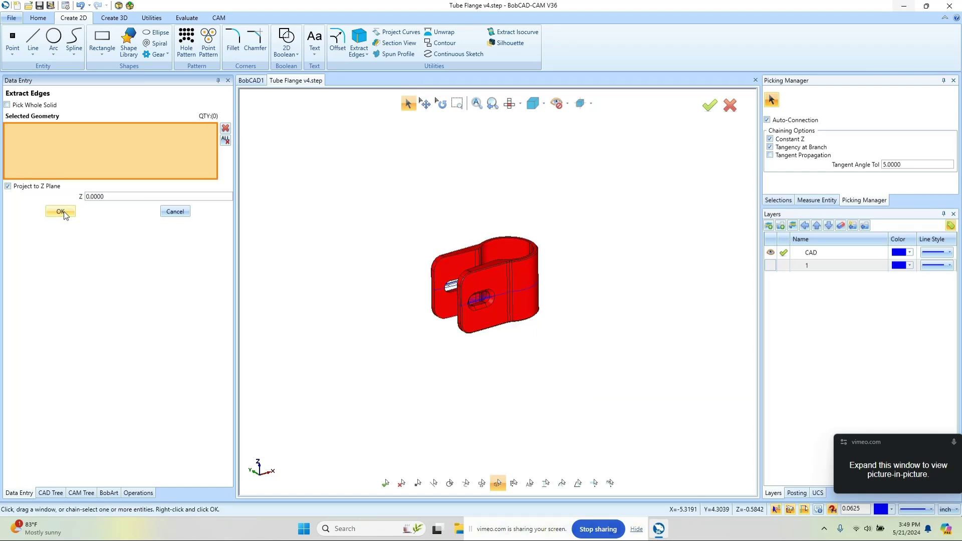
click(175, 212)
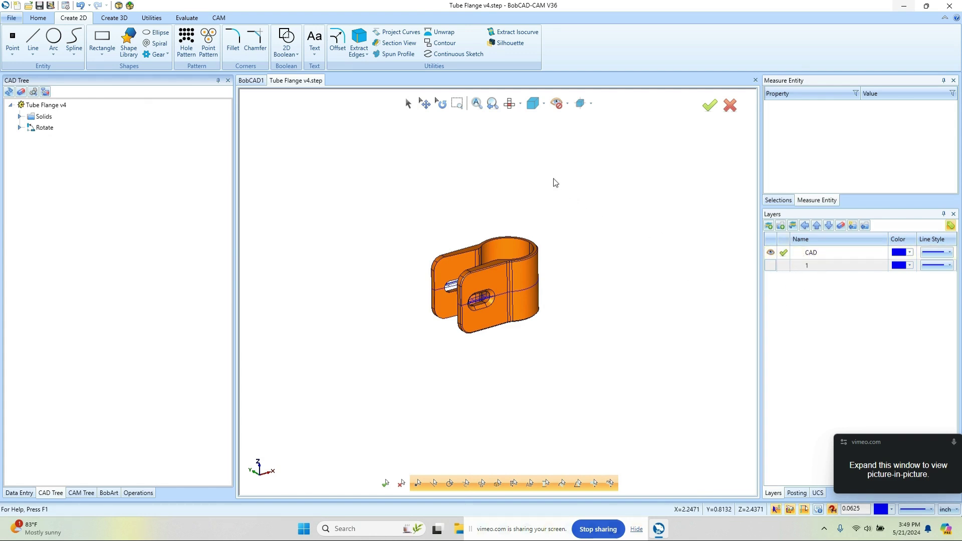
- Blank the flange solid so it disappears from the display
click(509, 103)
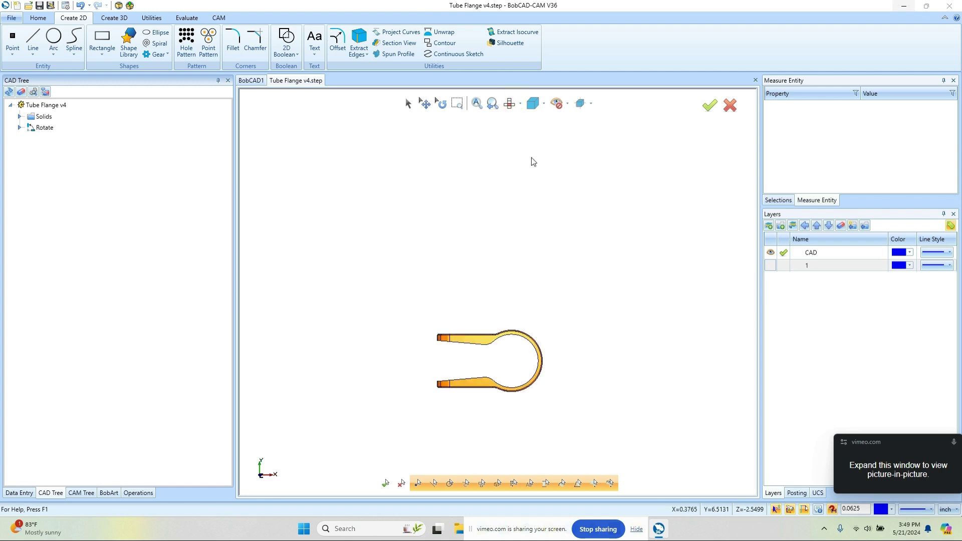
drag(569, 299, 589, 294)
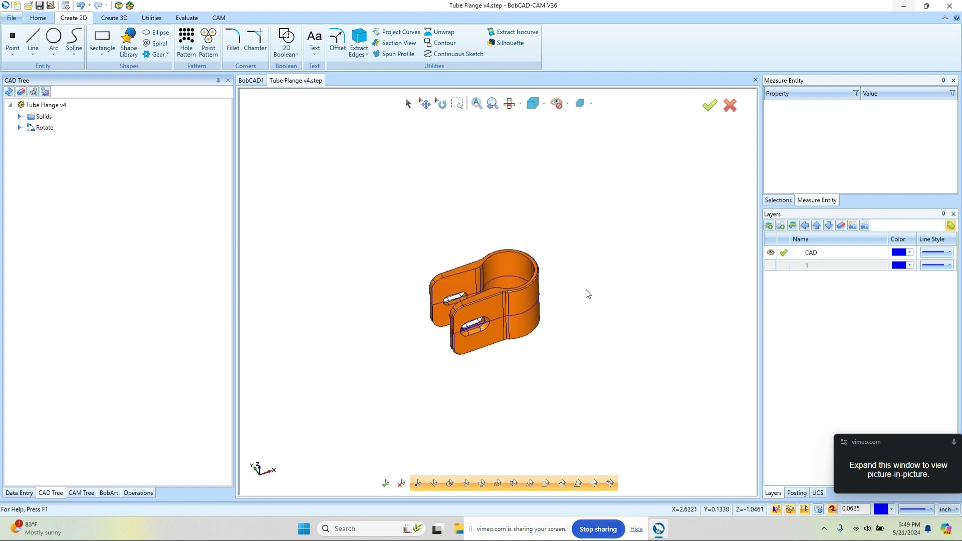
click(556, 103)
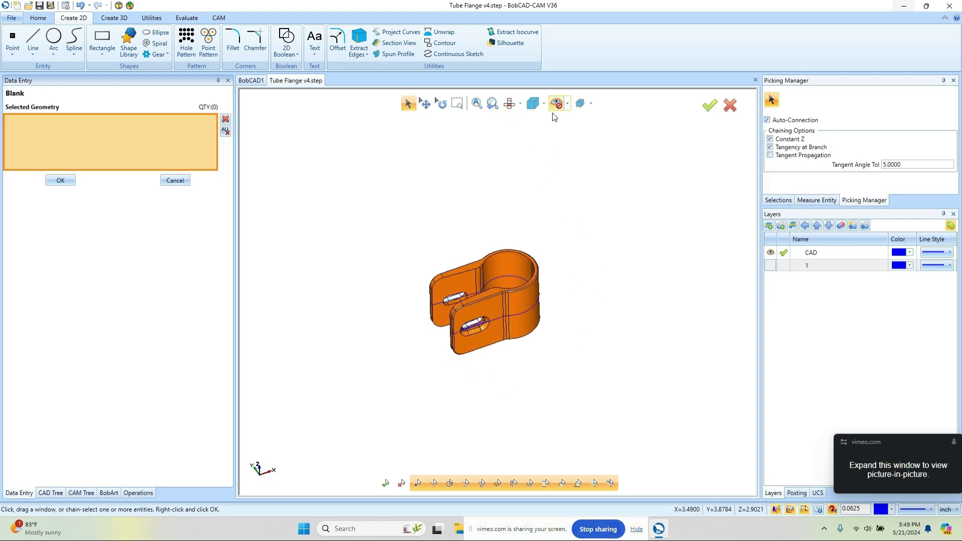
click(504, 259)
click(73, 183)
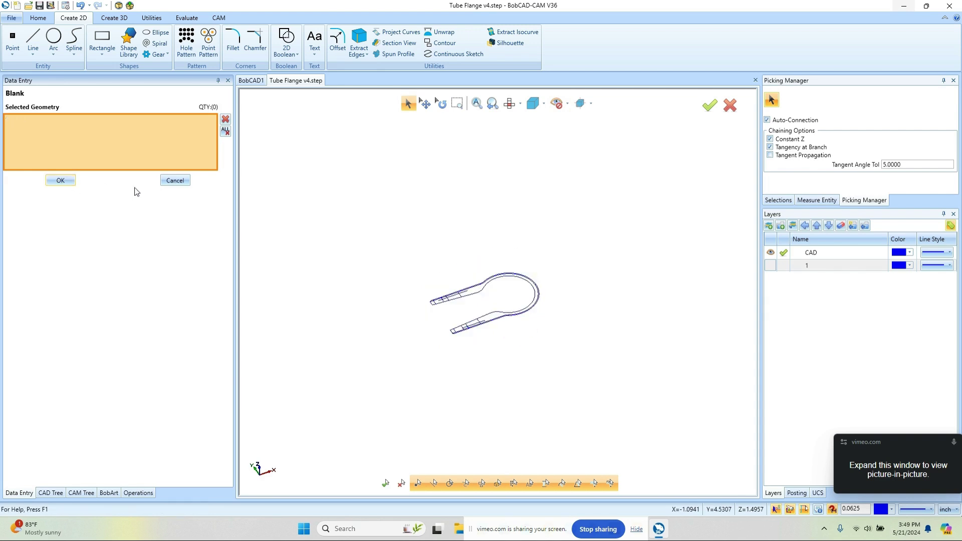
click(173, 179)
- Switch to Top view, zoom in, and select a line on the upper arm
click(510, 103)
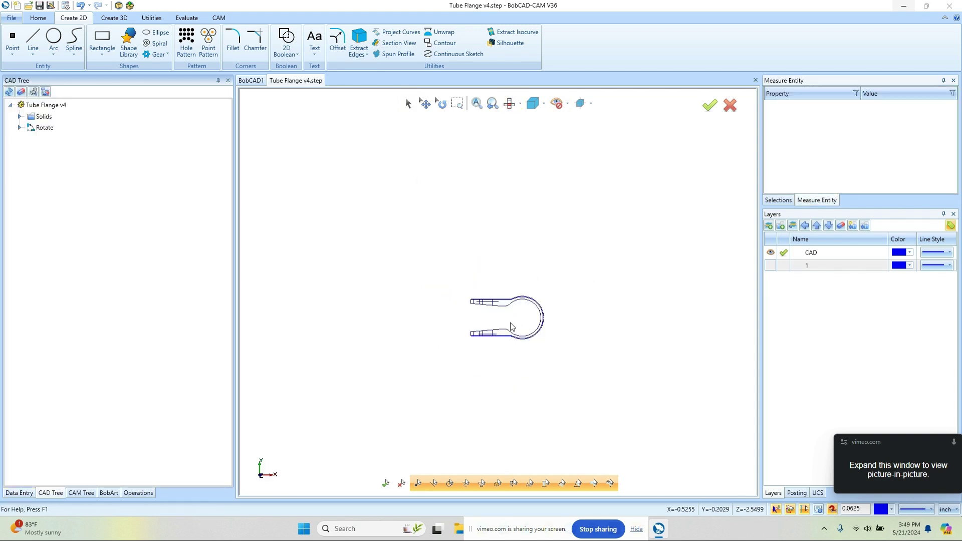
scroll(511, 325, up, 3)
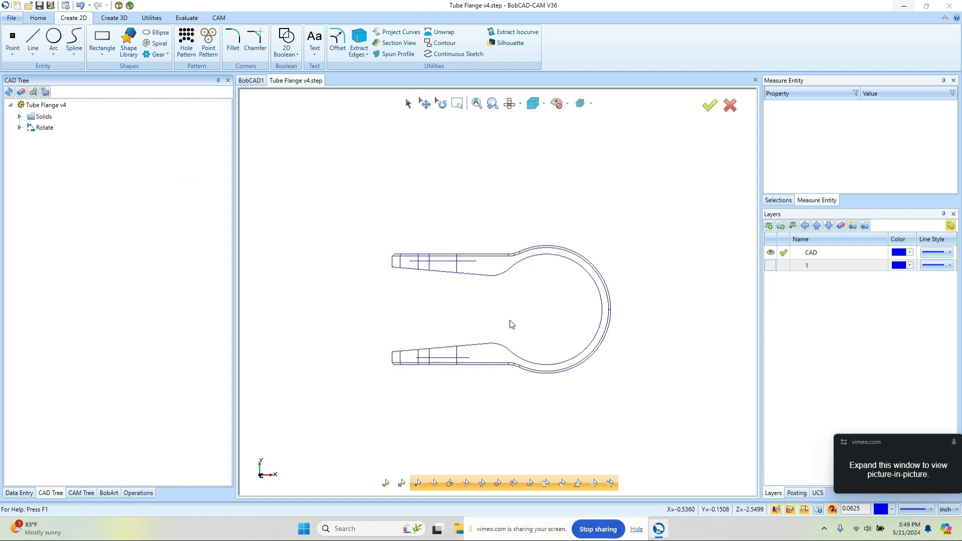
click(408, 103)
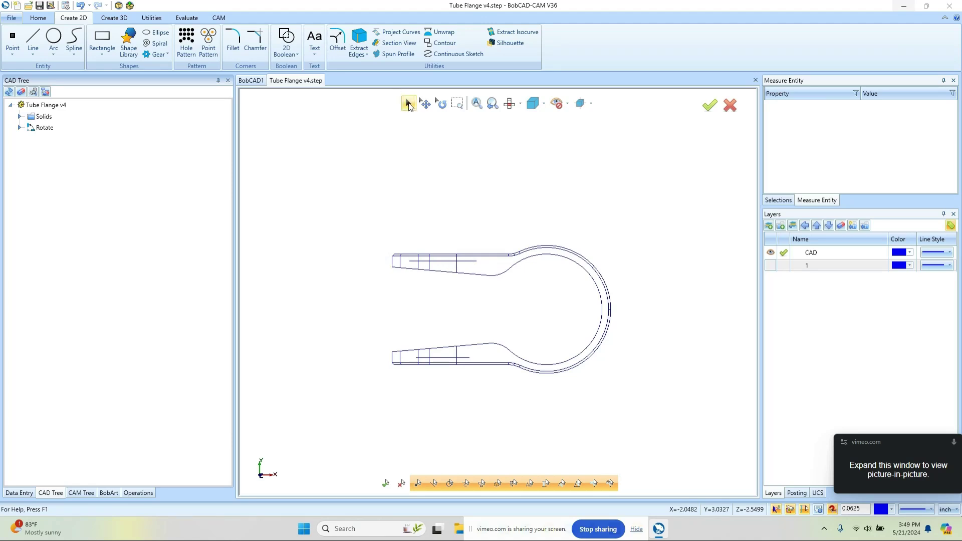
click(454, 261)
- Run Cleanup/Optimize on the whole outline, merging 153 entities into 38 with 138 corrections
click(151, 19)
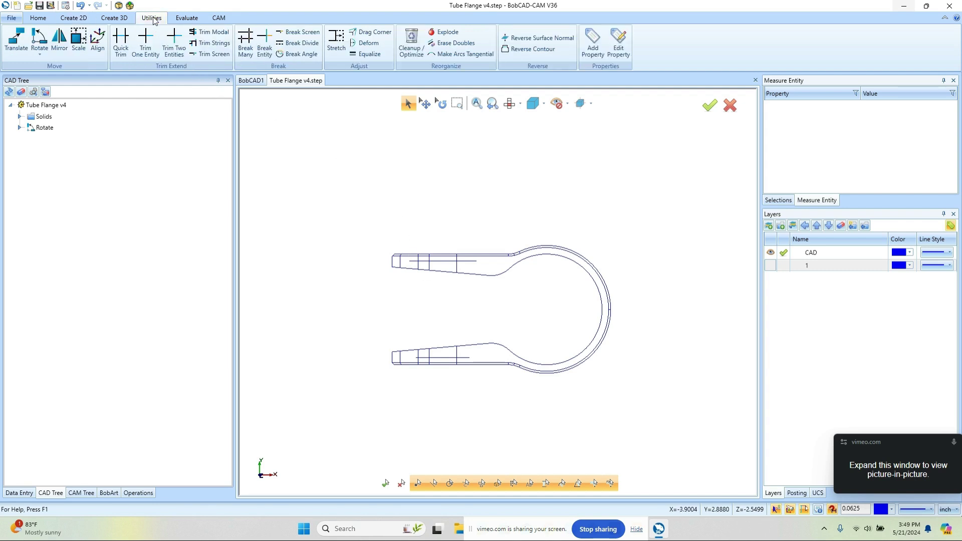
click(403, 51)
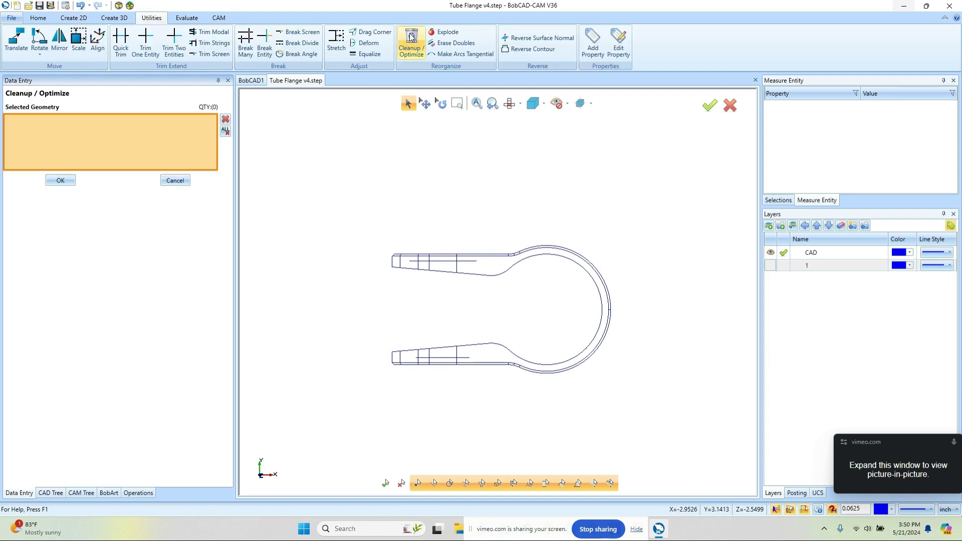
drag(348, 199, 644, 414)
click(63, 181)
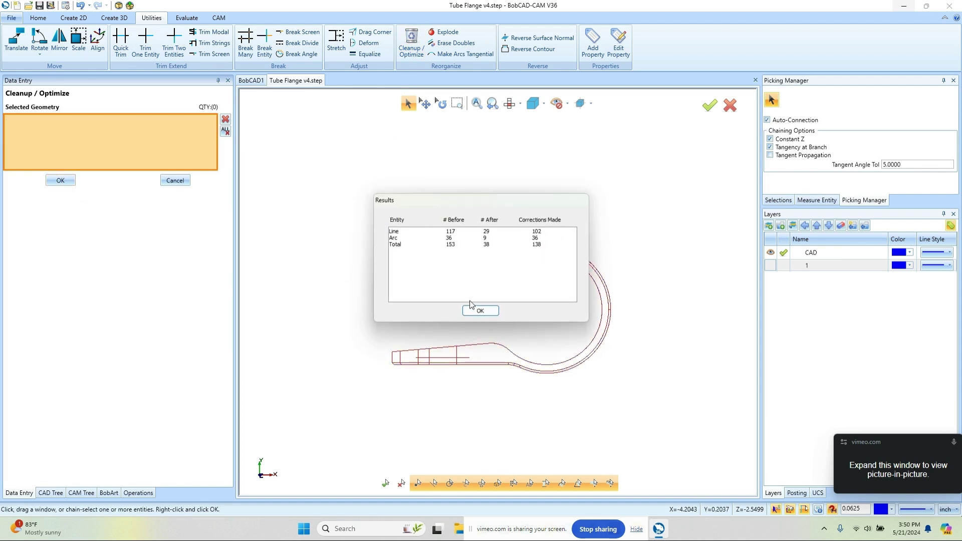
click(480, 309)
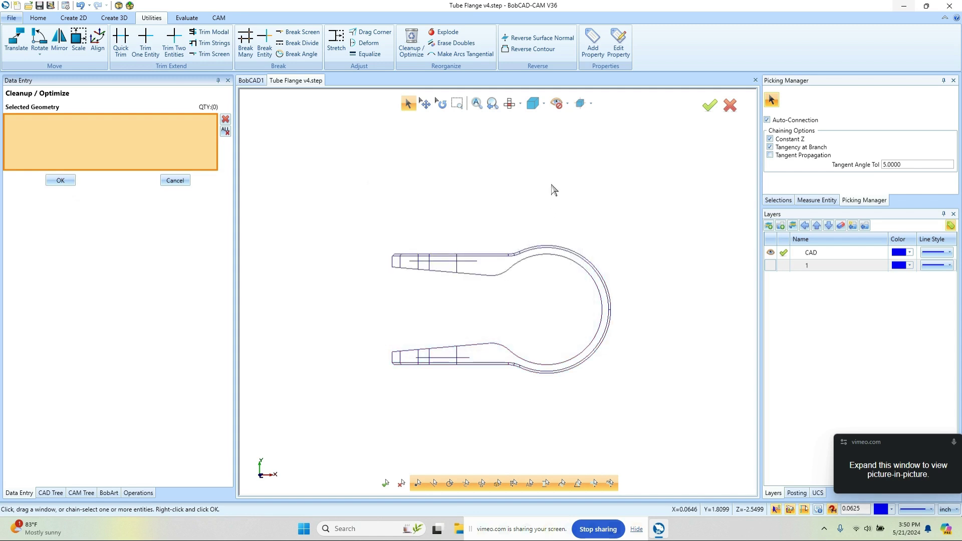
right_click(552, 188)
click(589, 205)
scroll(421, 295, up, 2)
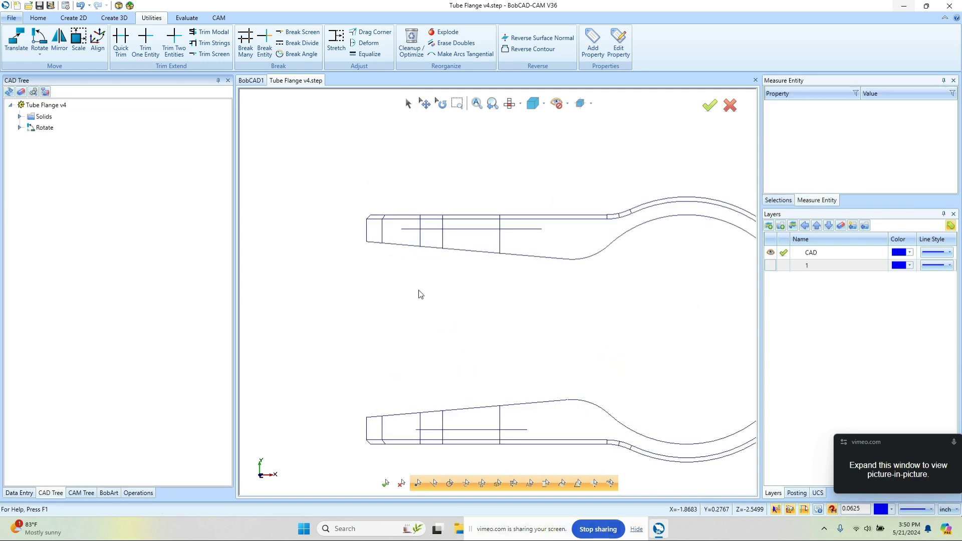
scroll(419, 294, down, 2)
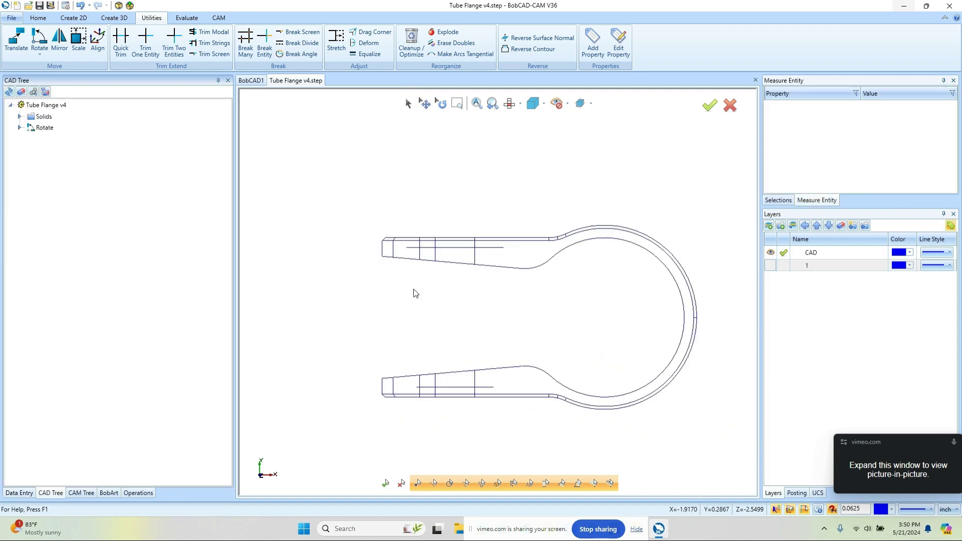
click(409, 104)
drag(412, 243, 490, 262)
key(Delete)
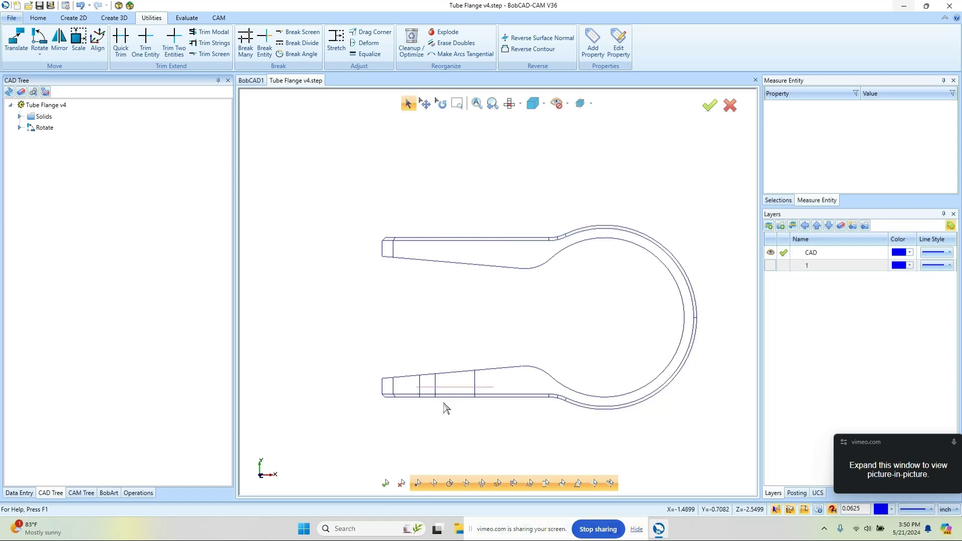
scroll(445, 409, up, 1)
drag(413, 370, 532, 388)
key(Delete)
scroll(396, 382, up, 1)
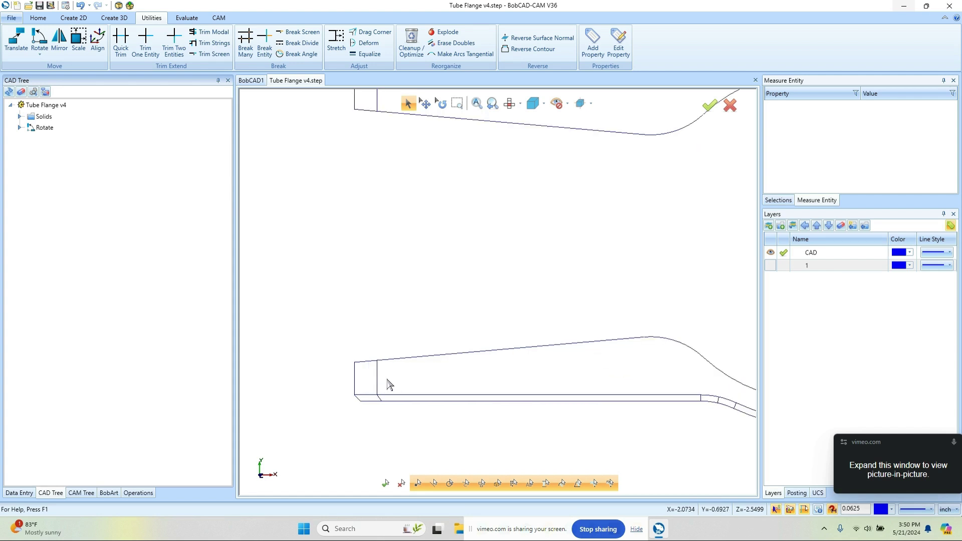
key(Delete)
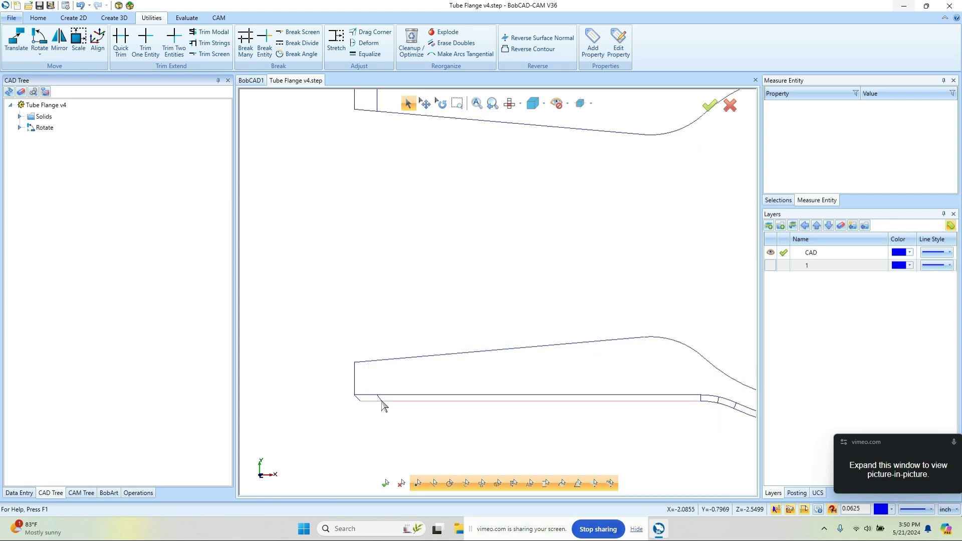
click(381, 399)
key(Delete)
scroll(367, 369, down, 2)
scroll(536, 357, up, 3)
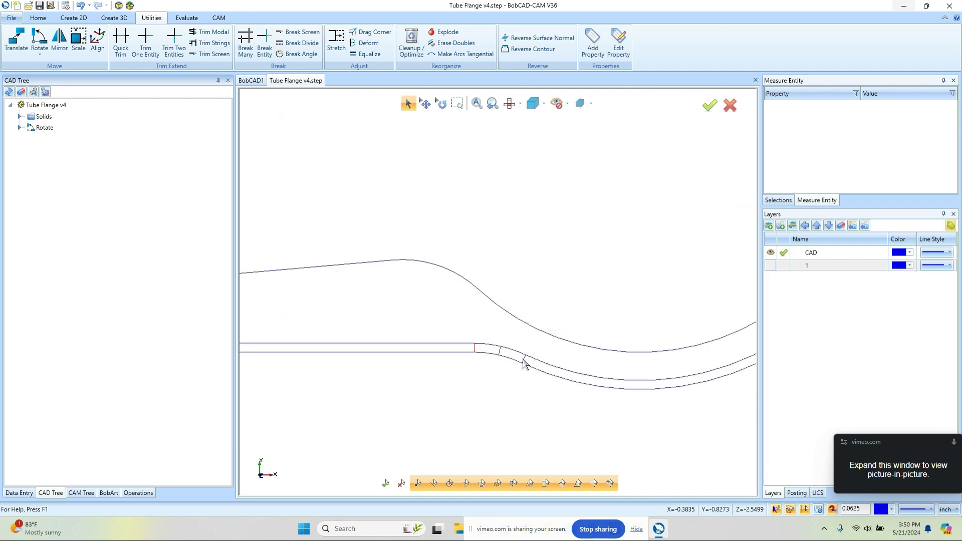
click(529, 365)
scroll(521, 366, down, 3)
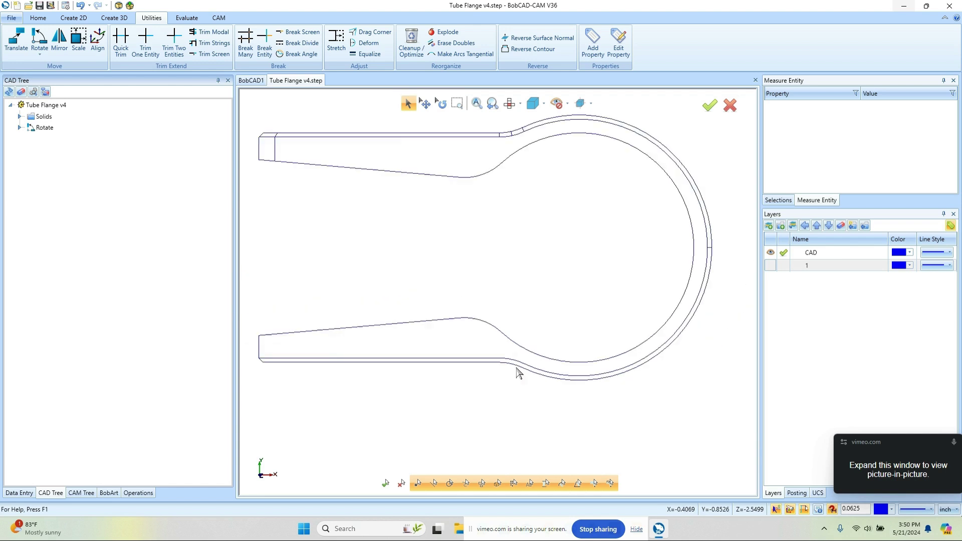
scroll(647, 279, up, 5)
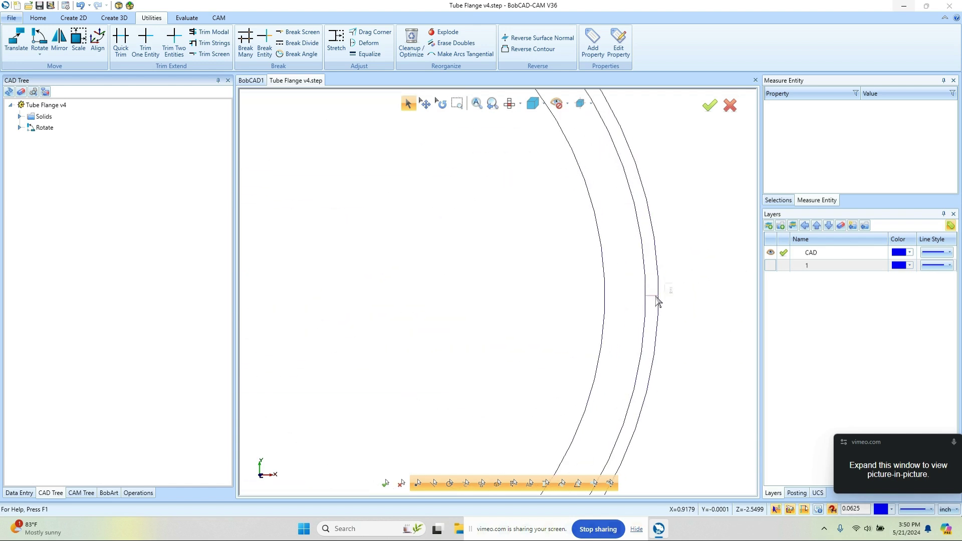
scroll(659, 301, down, 3)
scroll(515, 215, up, 4)
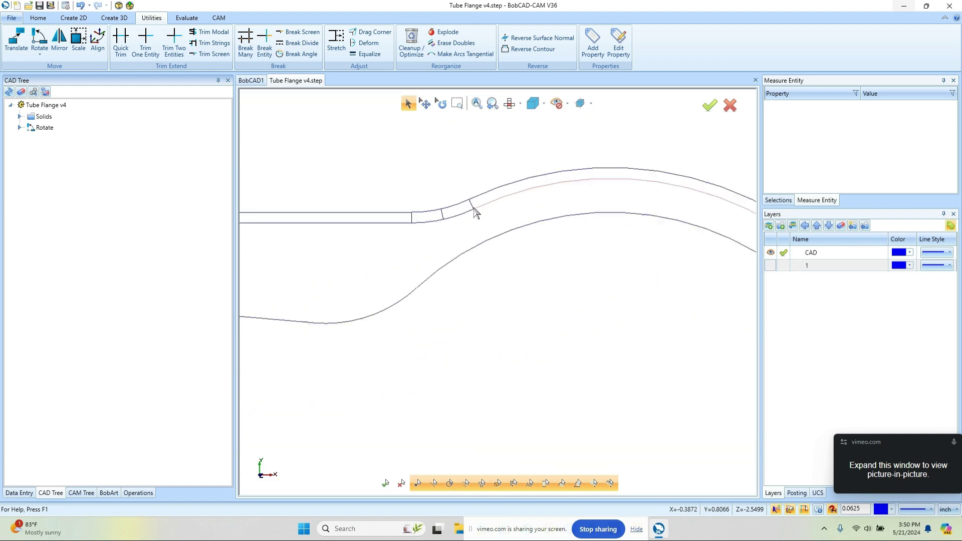
scroll(475, 213, up, 1)
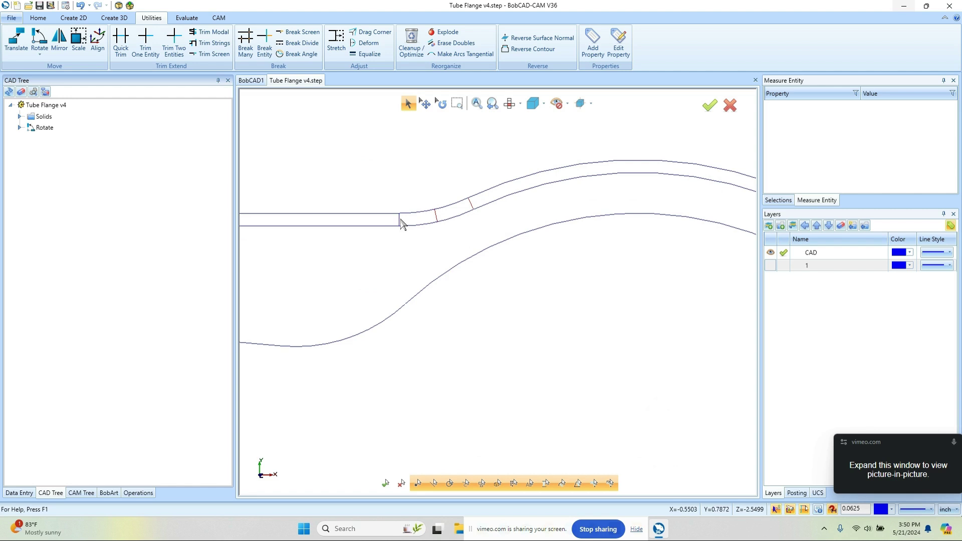
scroll(489, 344, down, 3)
scroll(534, 309, down, 2)
scroll(324, 303, up, 6)
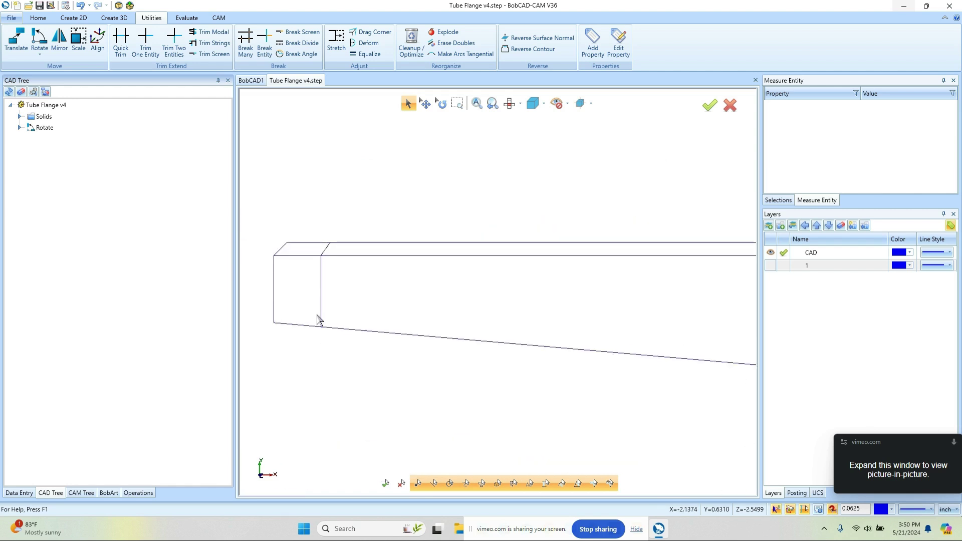
drag(307, 282, 369, 305)
click(399, 328)
scroll(400, 320, down, 3)
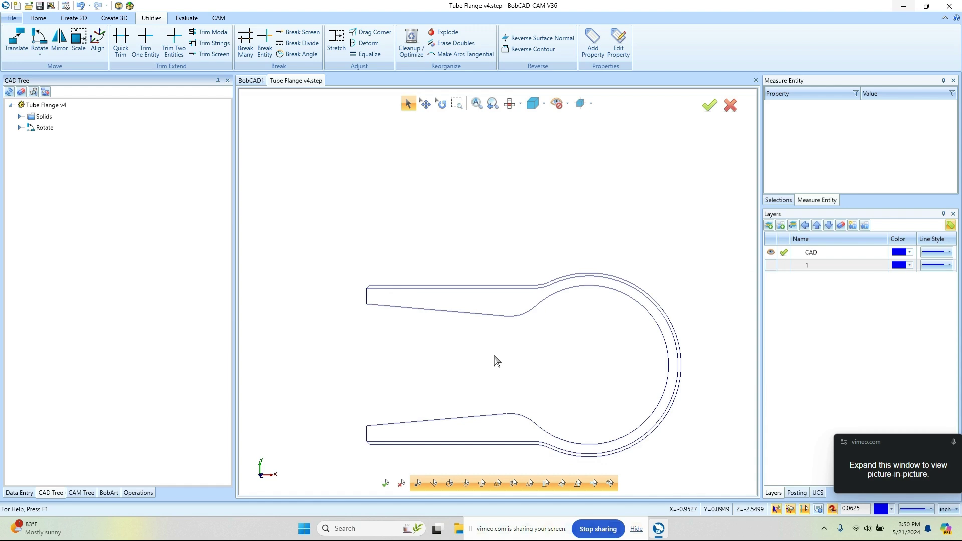
- Change the status-bar distance from 0.0625 to 0.25 and display the CAM Tree
scroll(481, 331, down, 3)
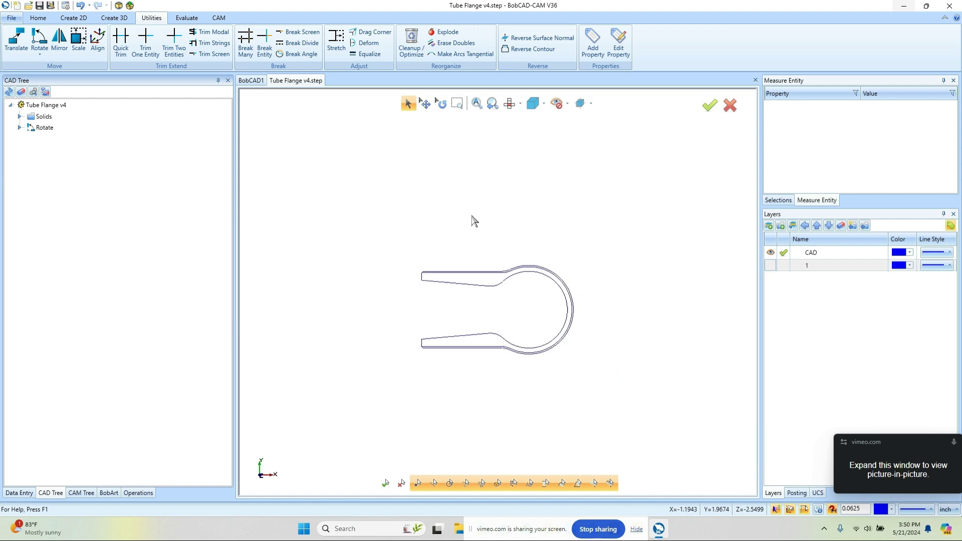
scroll(495, 297, up, 2)
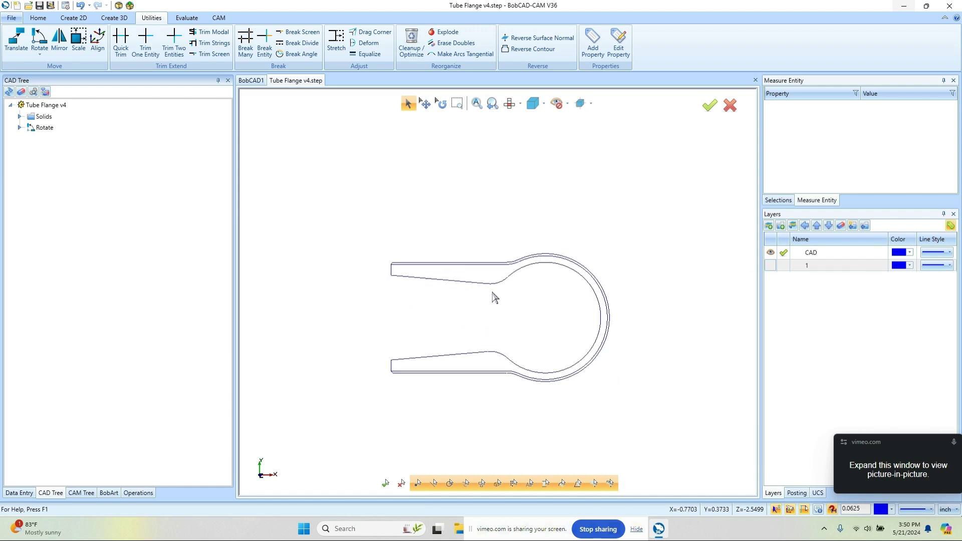
click(867, 507)
text(0.25)
key(Return)
click(81, 493)
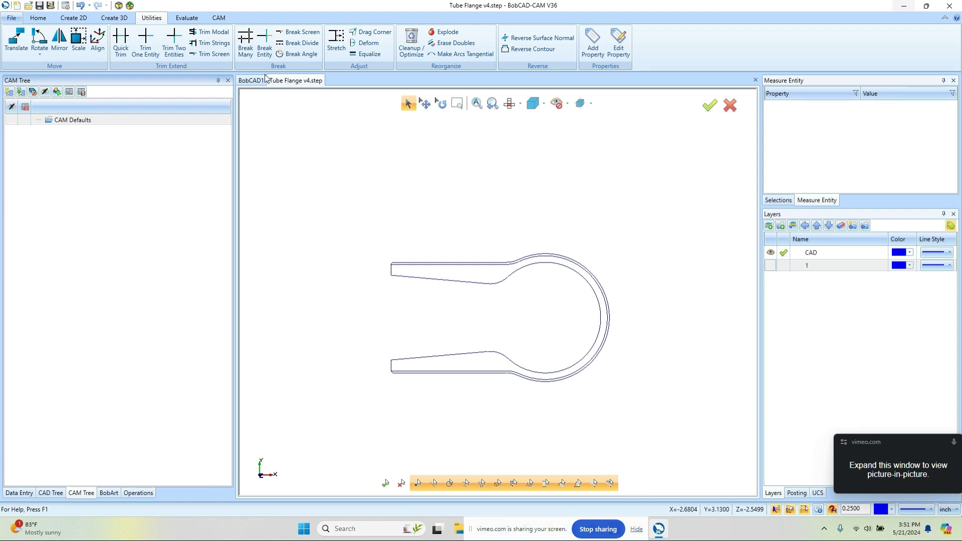
- Draw a vertical line rising from the ring's right quadrant
click(84, 19)
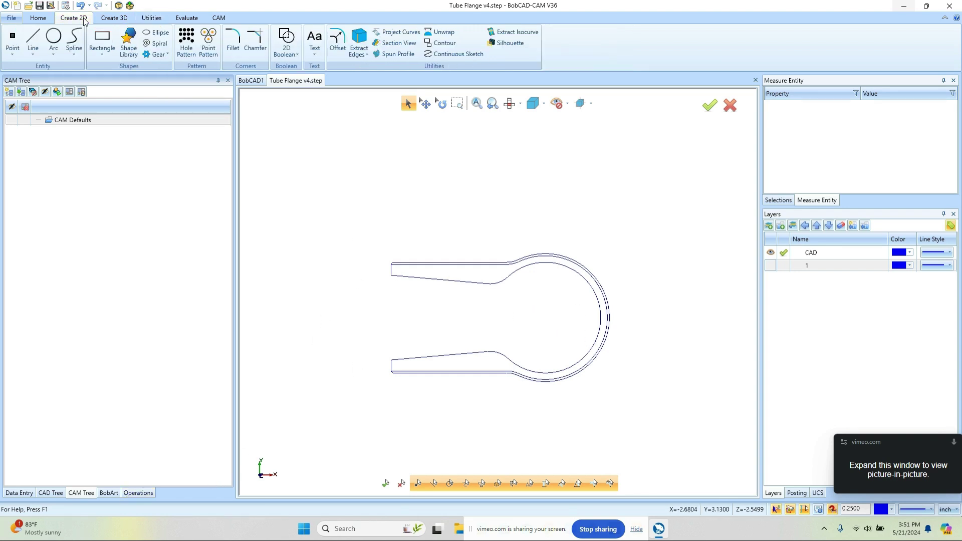
click(33, 41)
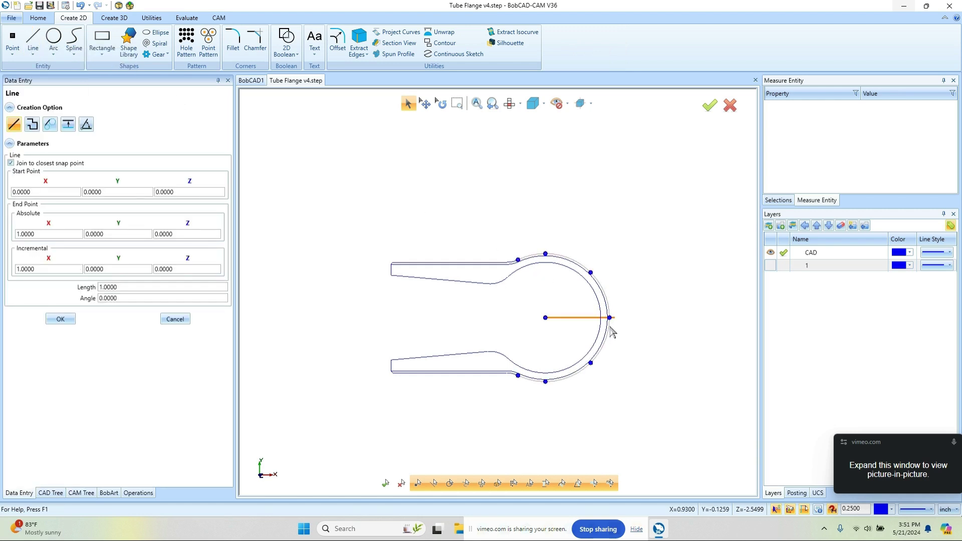
click(610, 318)
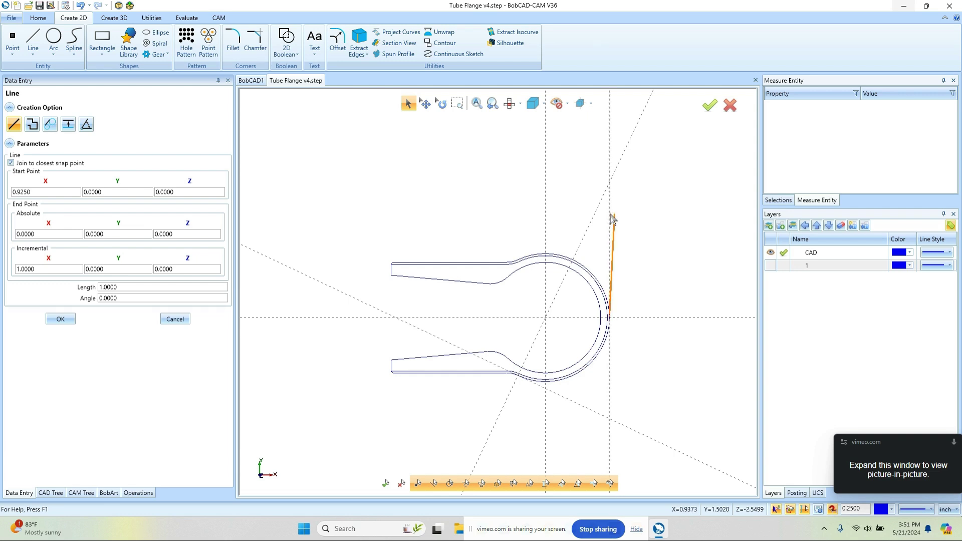
click(610, 218)
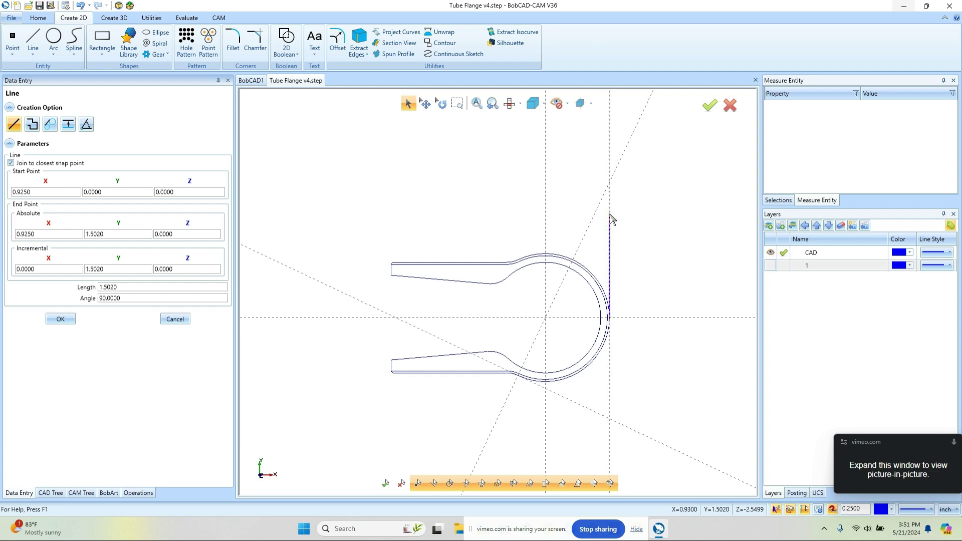
right_click(655, 233)
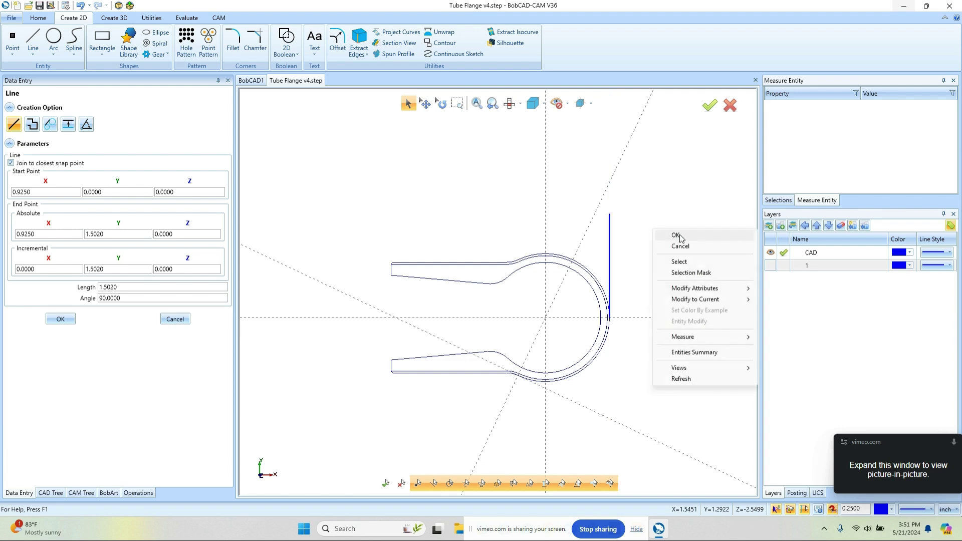
click(681, 236)
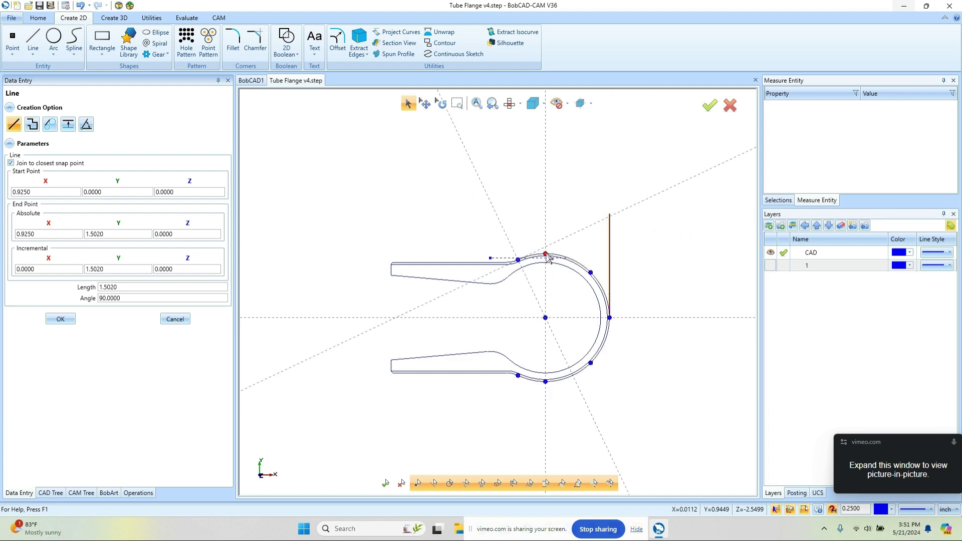
- Draw horizontal lines leftward from the ring's top and bottom quadrants (Y 0.925 and Y -0.925)
click(545, 254)
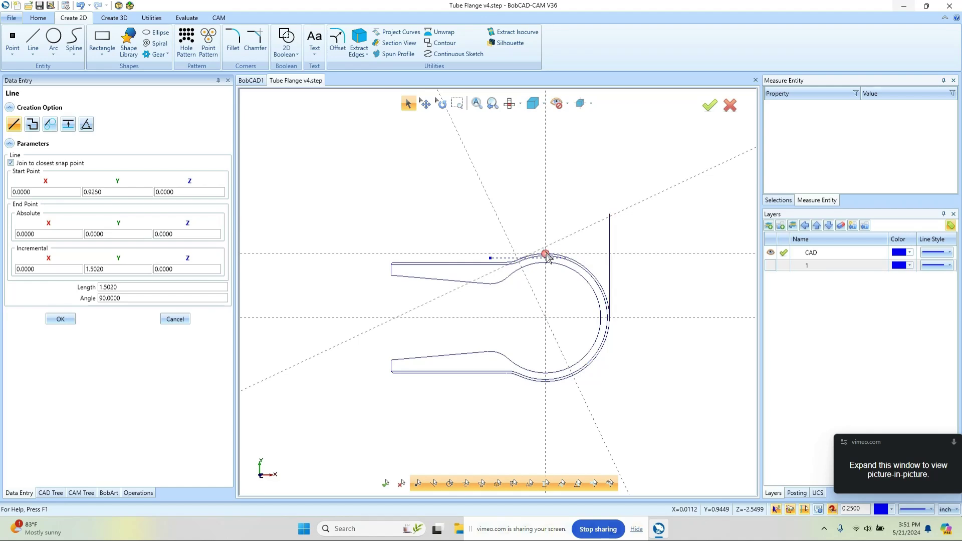
click(447, 257)
right_click(451, 256)
key(Escape)
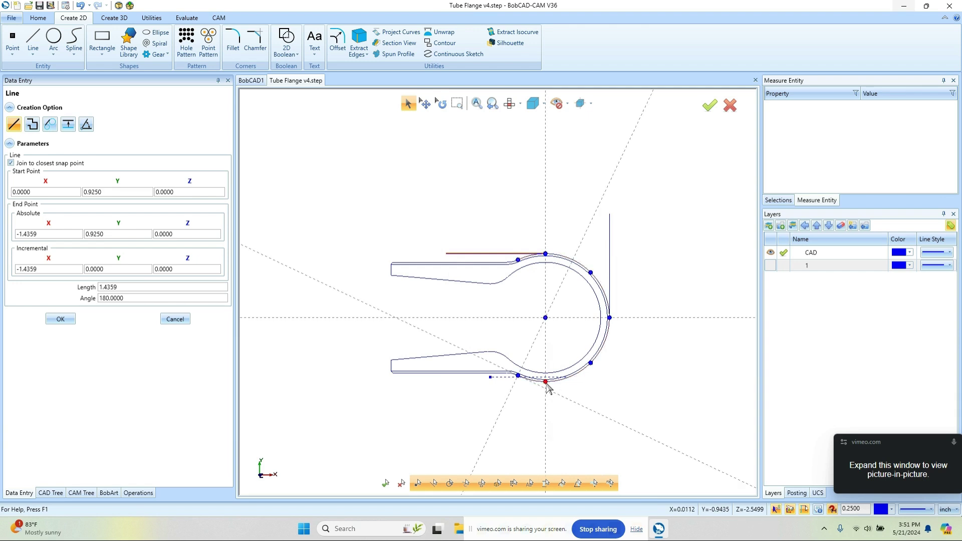
click(547, 384)
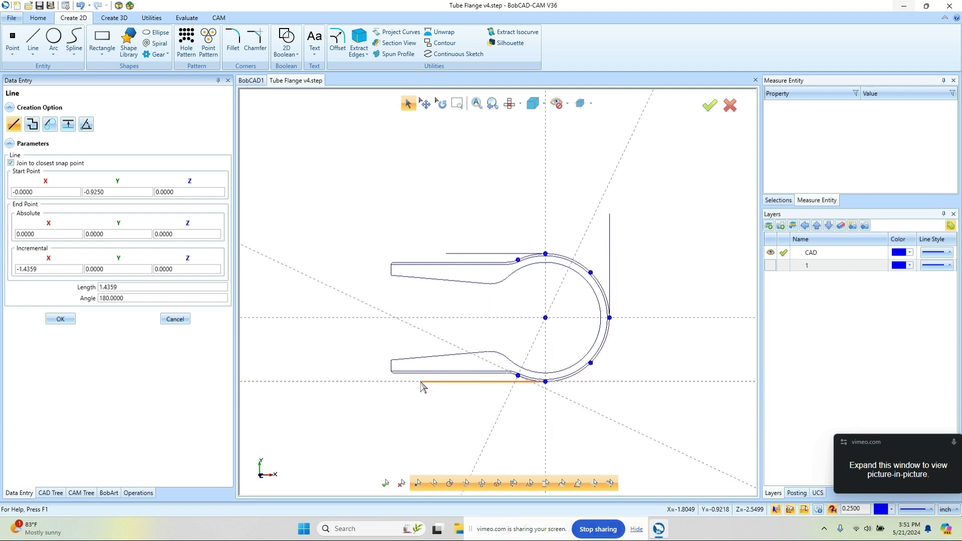
right_click(422, 386)
click(451, 234)
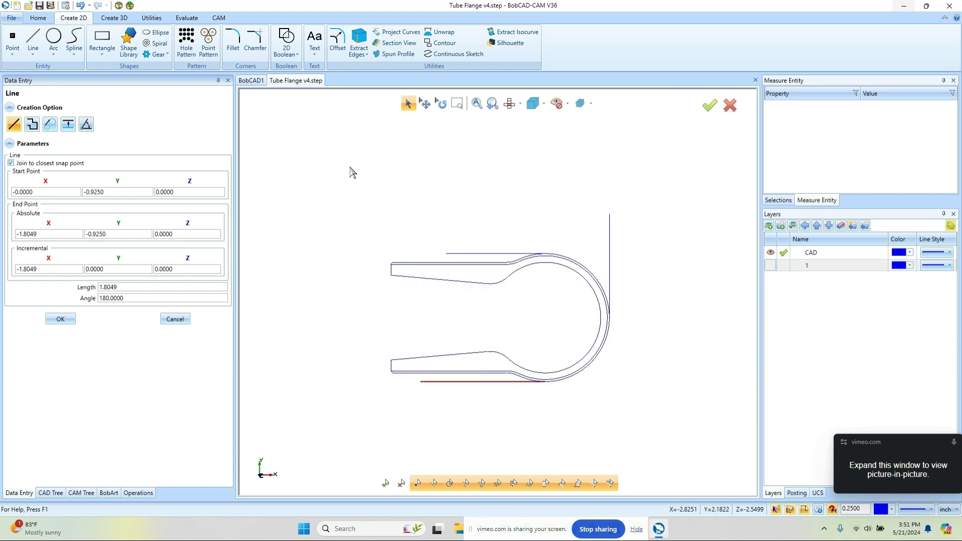
- Create parallel lines 0.25 outside the vertical, upper and lower horizontal lines
click(70, 127)
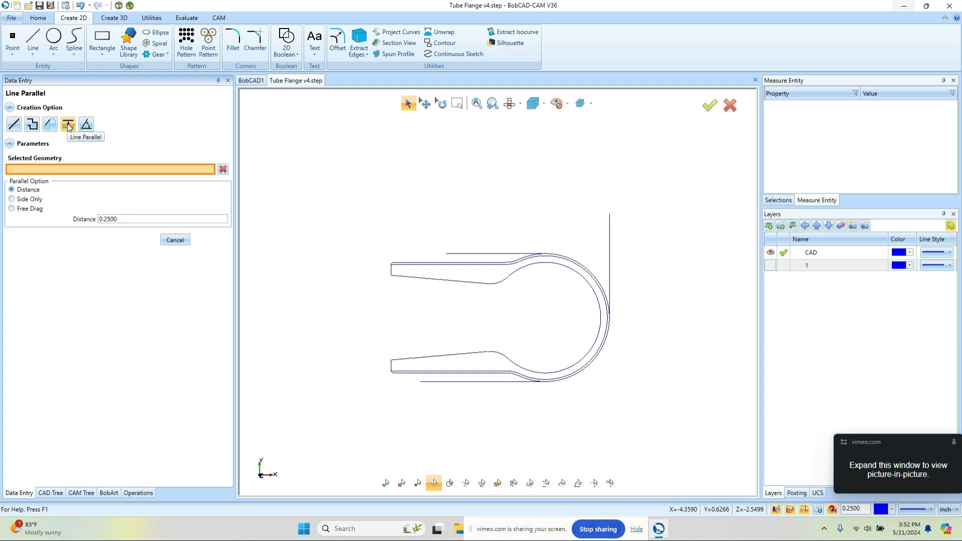
click(610, 253)
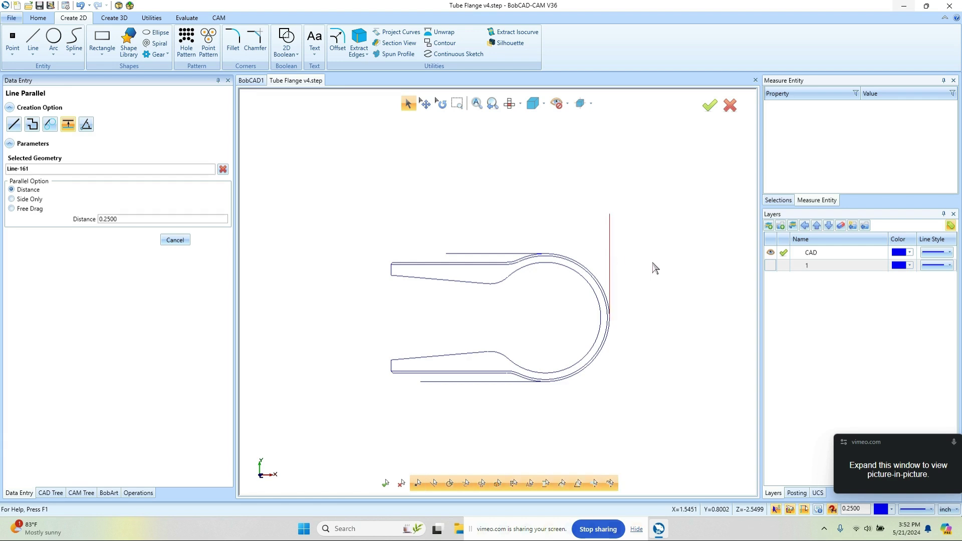
click(654, 269)
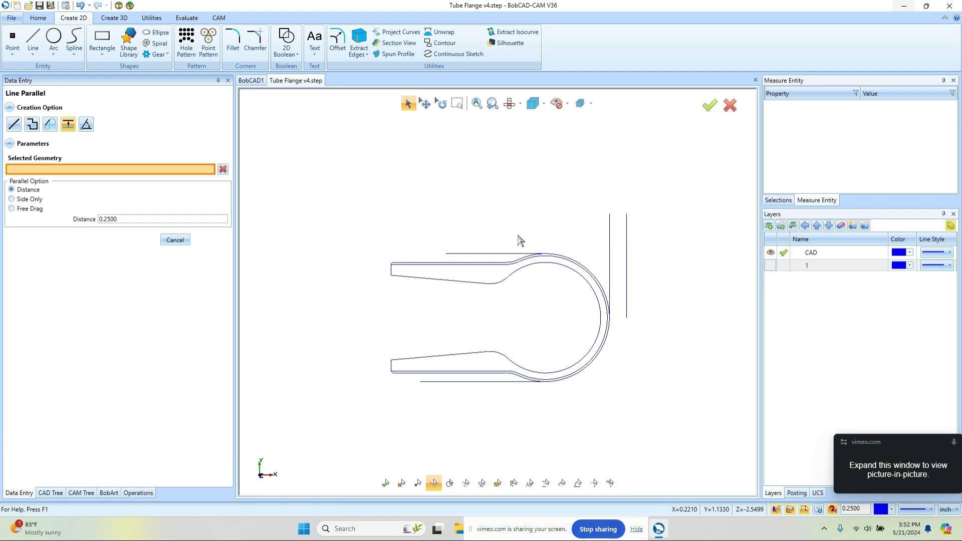
click(486, 254)
click(496, 214)
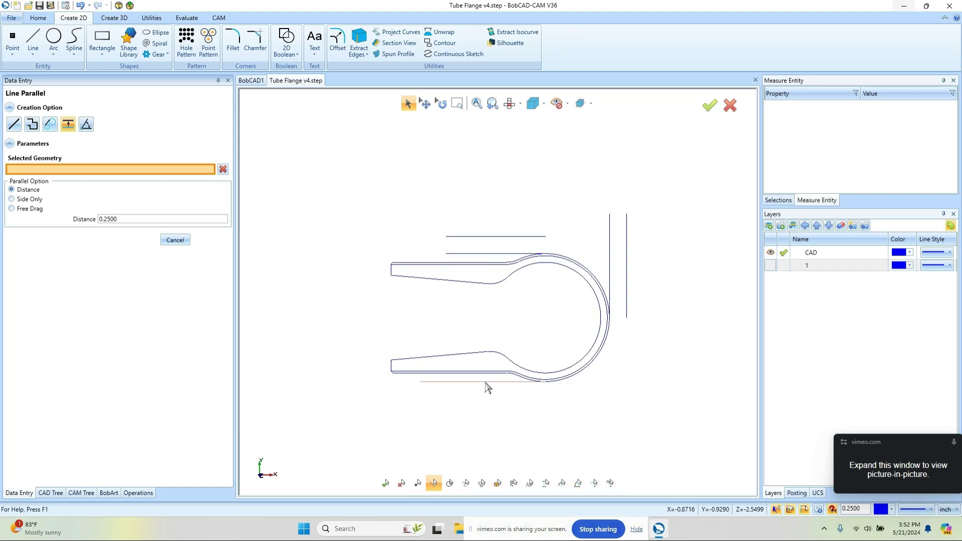
click(486, 382)
click(489, 411)
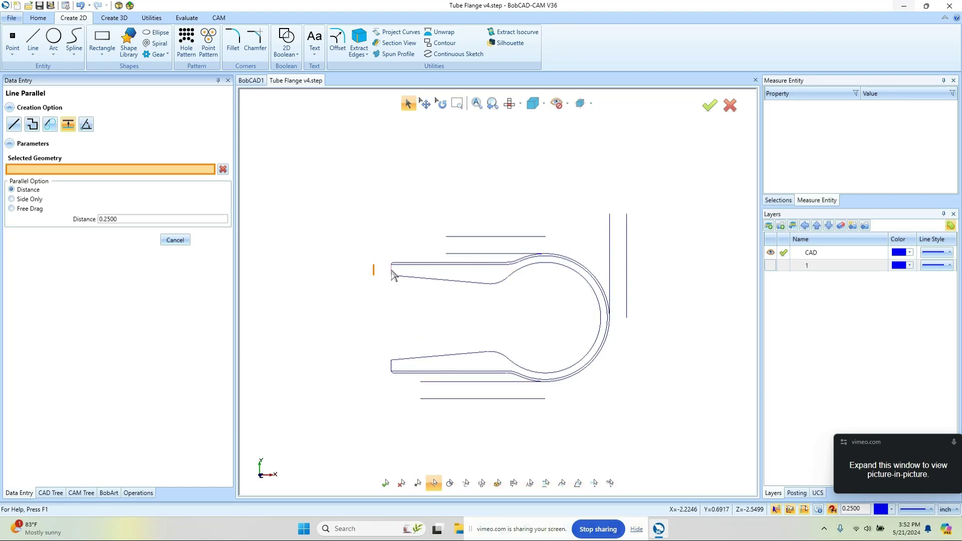
click(177, 240)
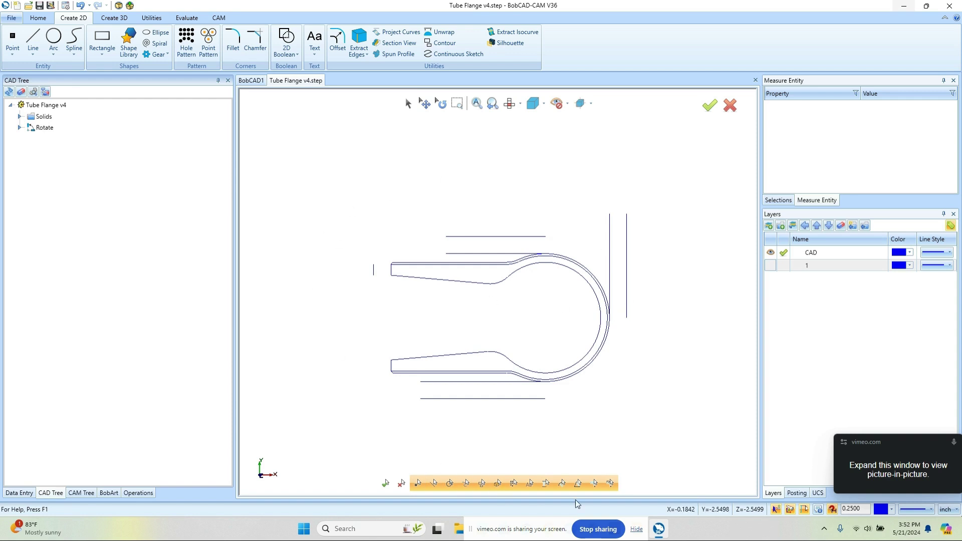
- Trim the outer offset lines pairwise into four corners with Trim Strings, then cancel the tool
click(152, 18)
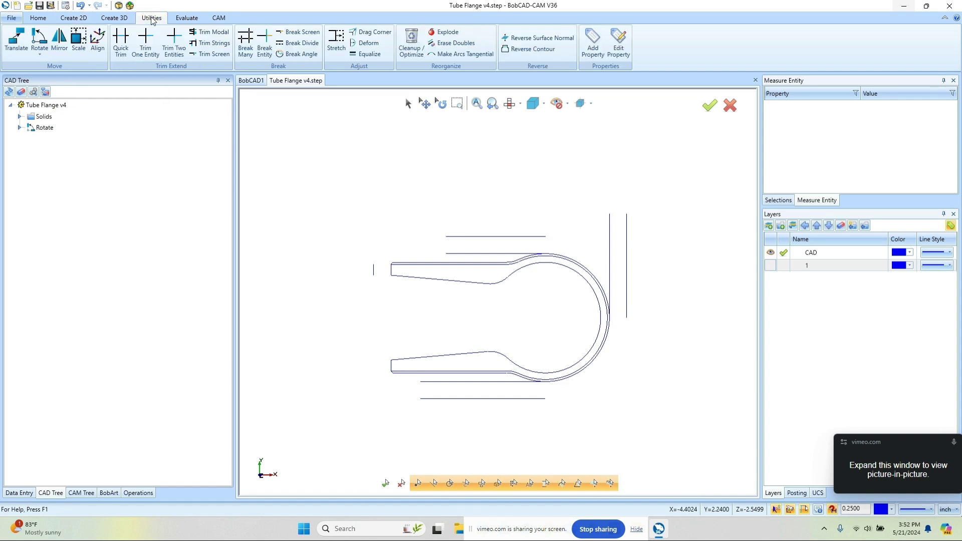
click(224, 44)
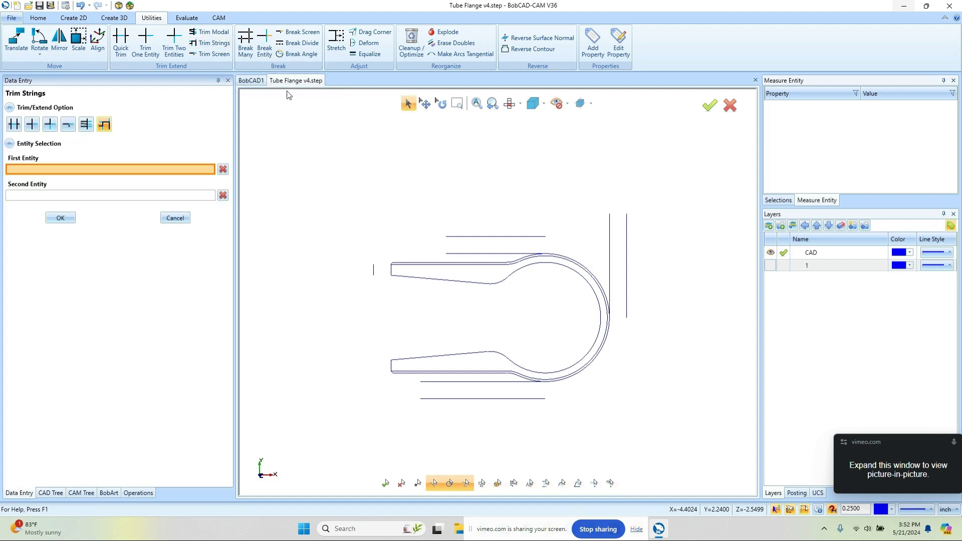
click(627, 249)
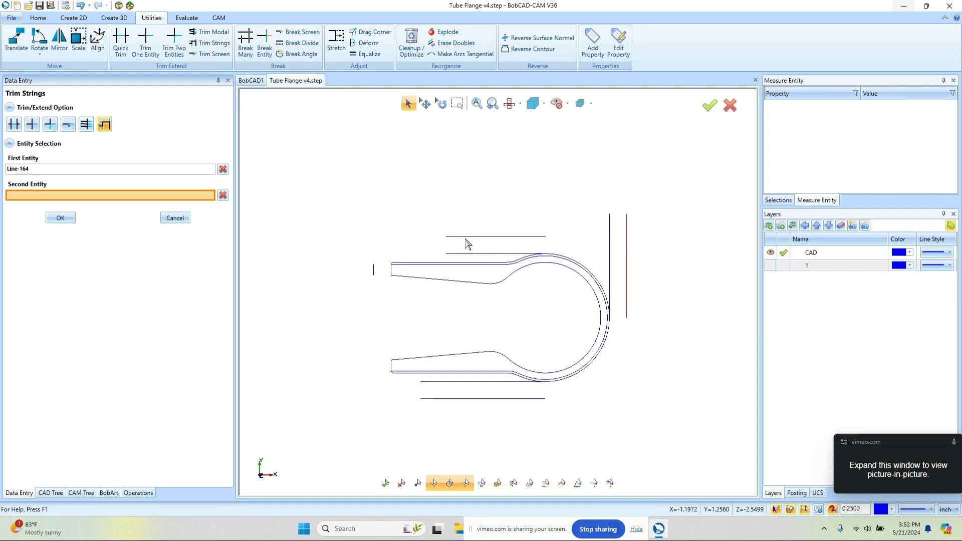
click(374, 273)
click(437, 399)
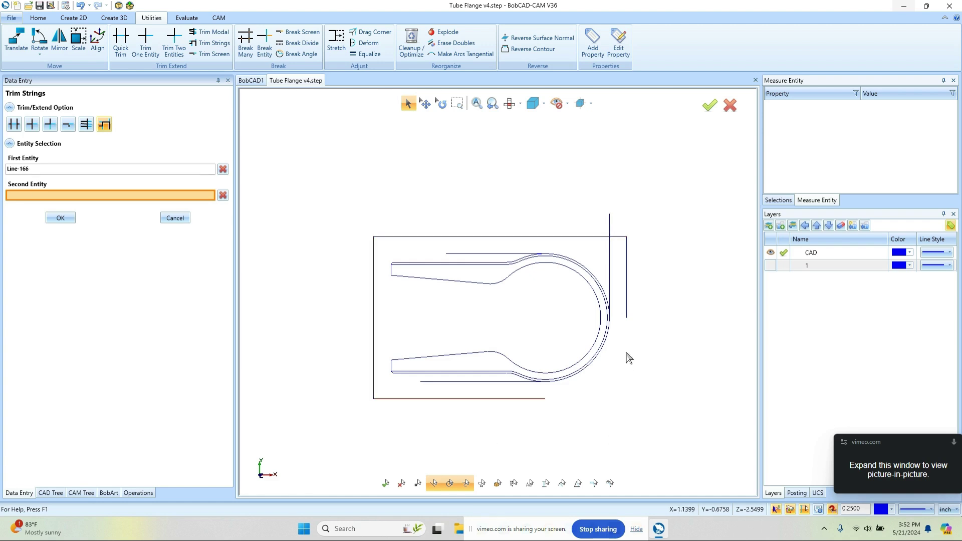
click(628, 308)
right_click(659, 245)
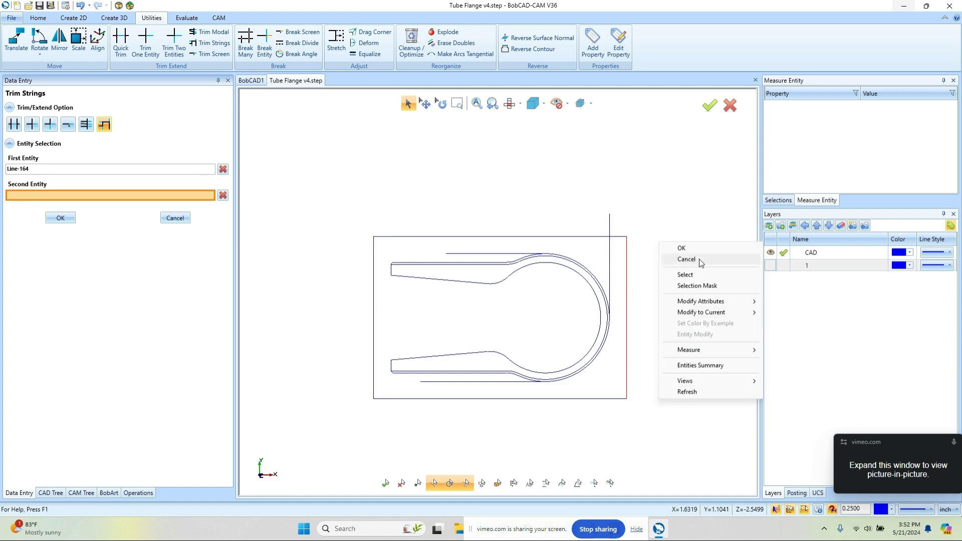
click(686, 260)
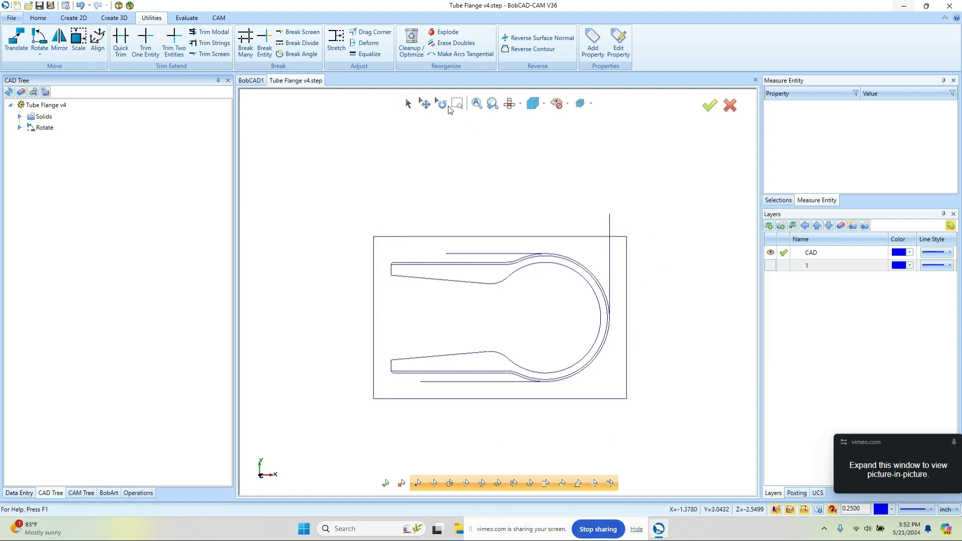
click(609, 267)
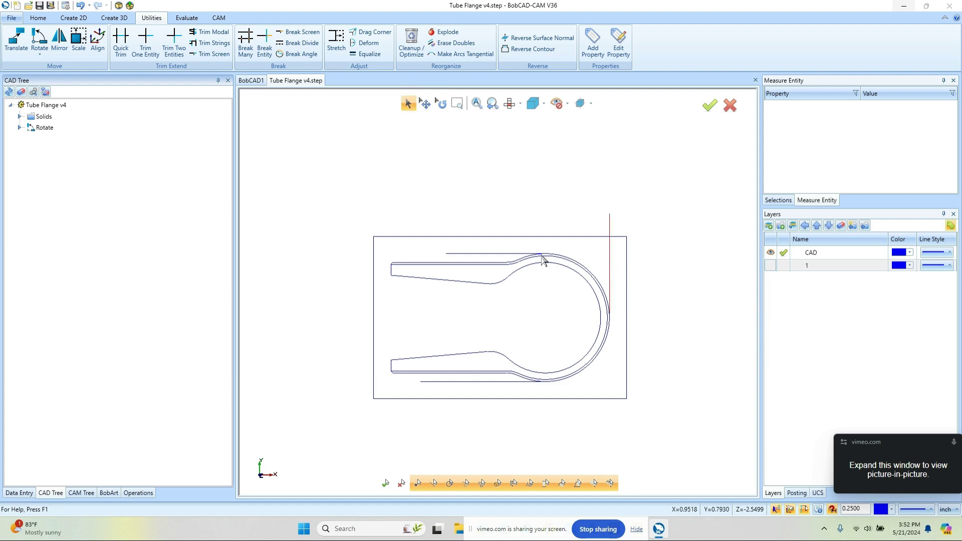
click(478, 254)
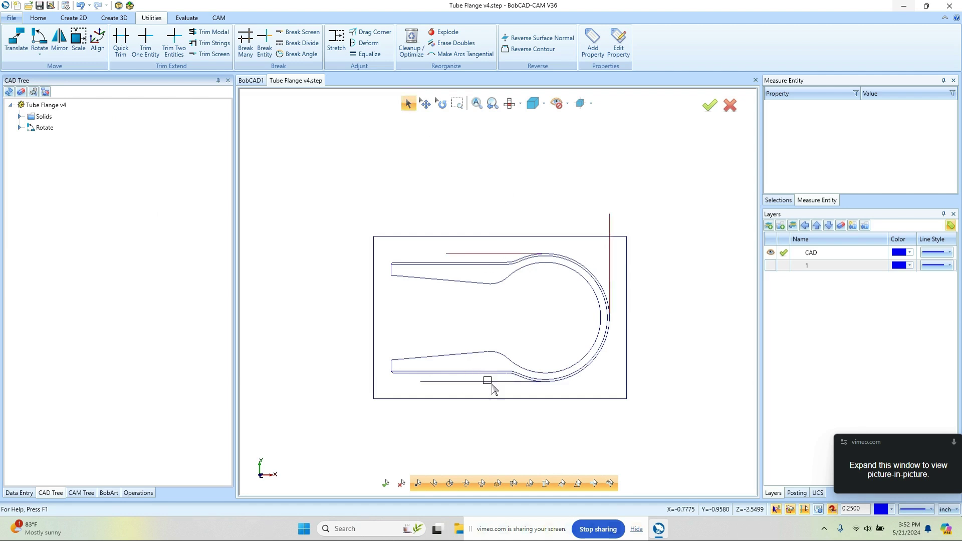
click(487, 382)
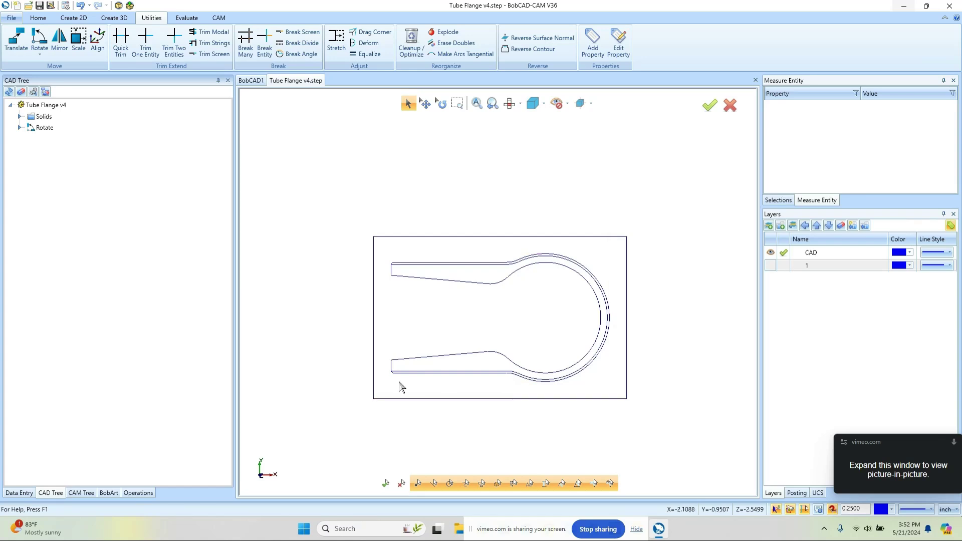
scroll(395, 369, up, 5)
click(395, 355)
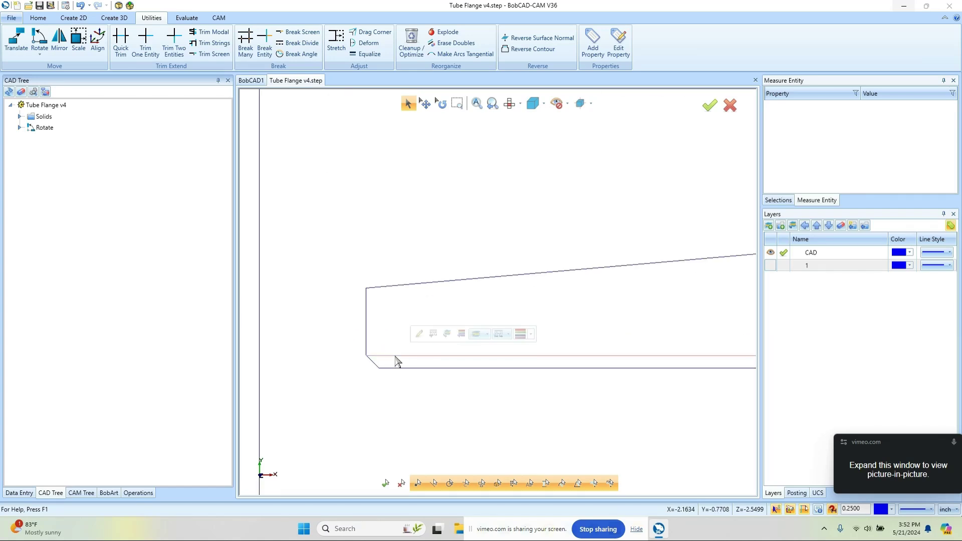
scroll(397, 359, down, 5)
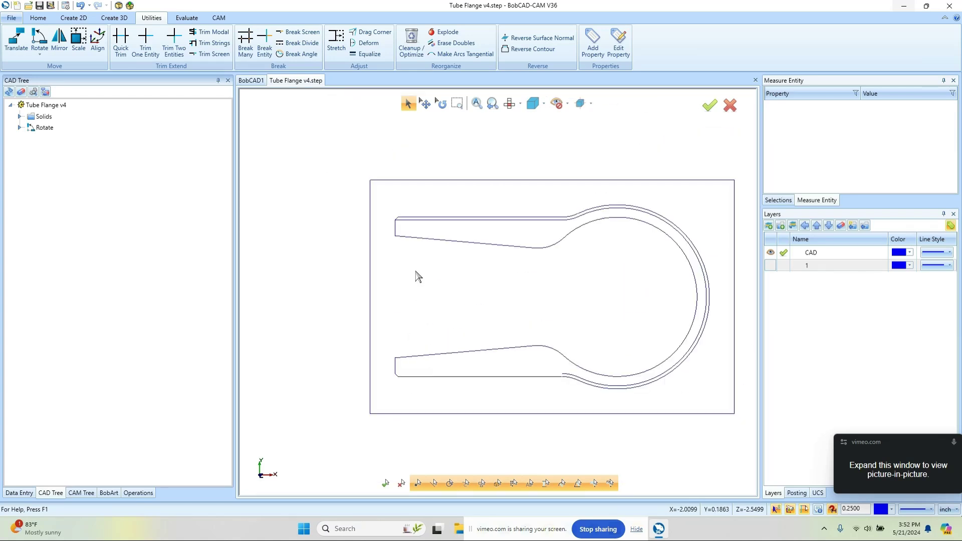
click(409, 225)
click(409, 226)
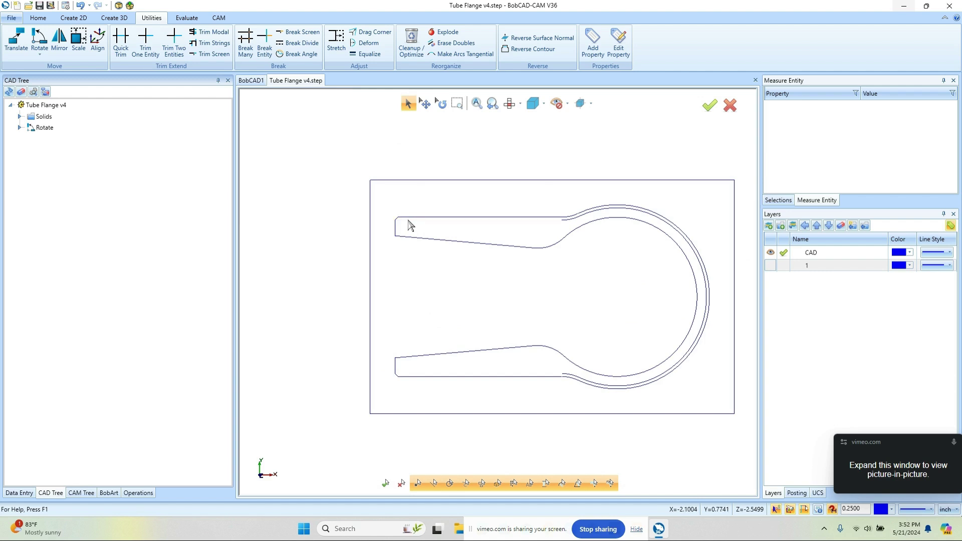
click(565, 222)
click(566, 222)
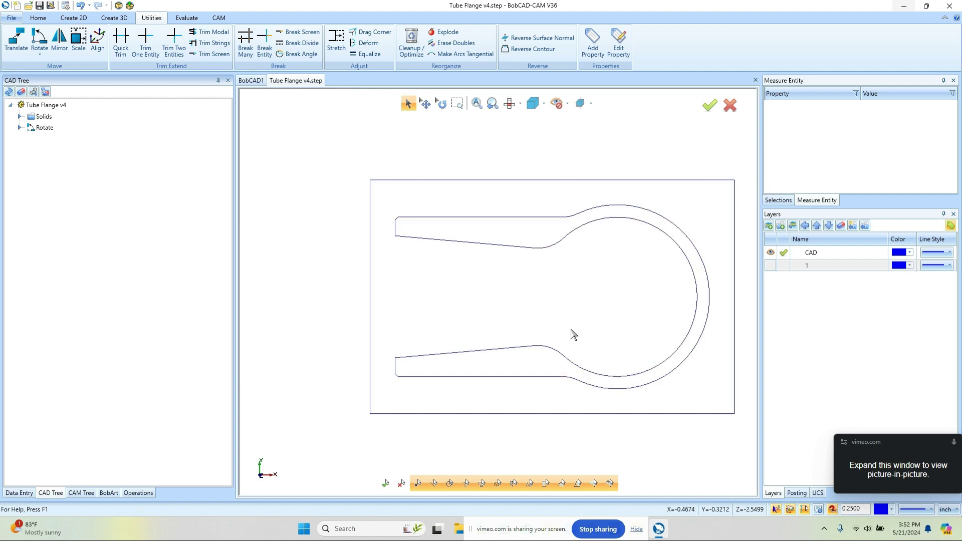
scroll(534, 313, down, 2)
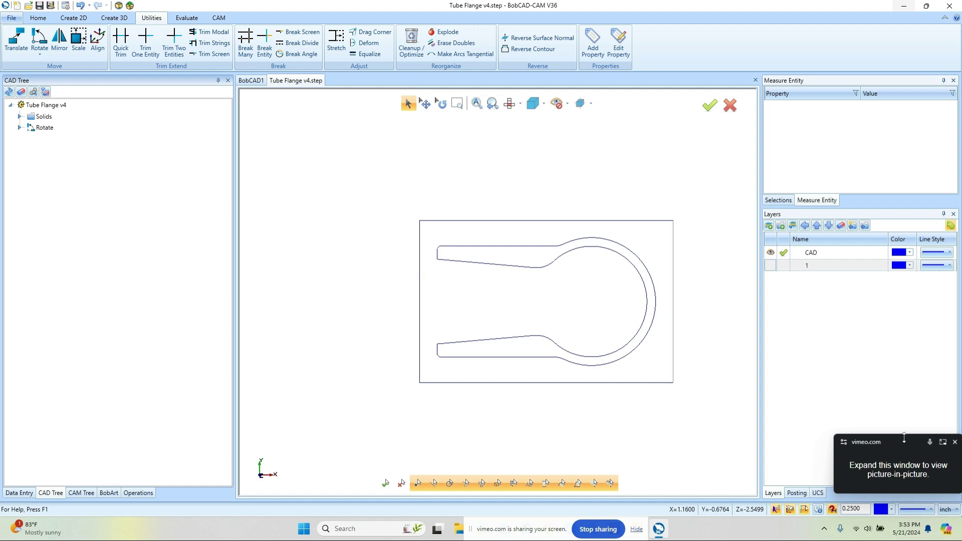
drag(904, 438, 905, 418)
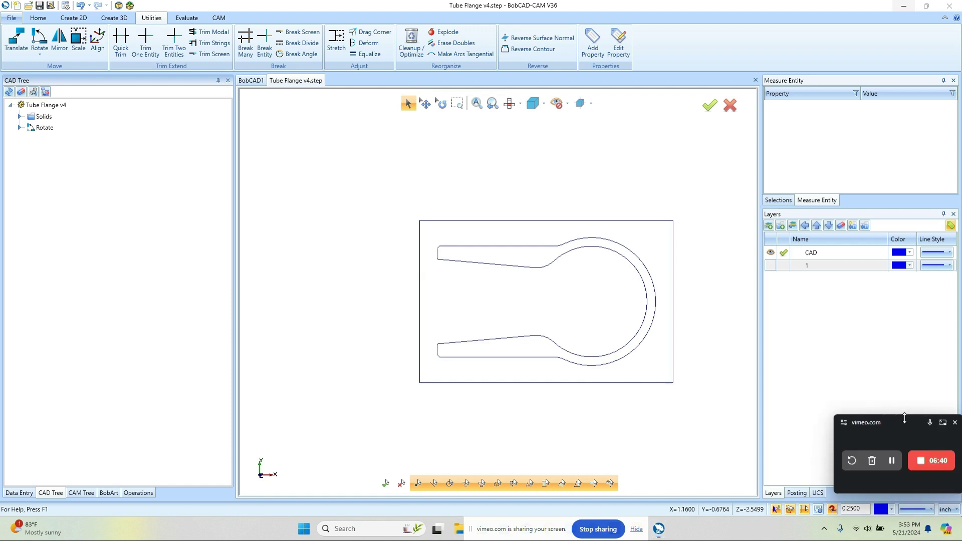
- Create a new Milling job under CAM Defaults and calculate its stock as 3.6550 × 2.3500 × 1.0000
click(75, 496)
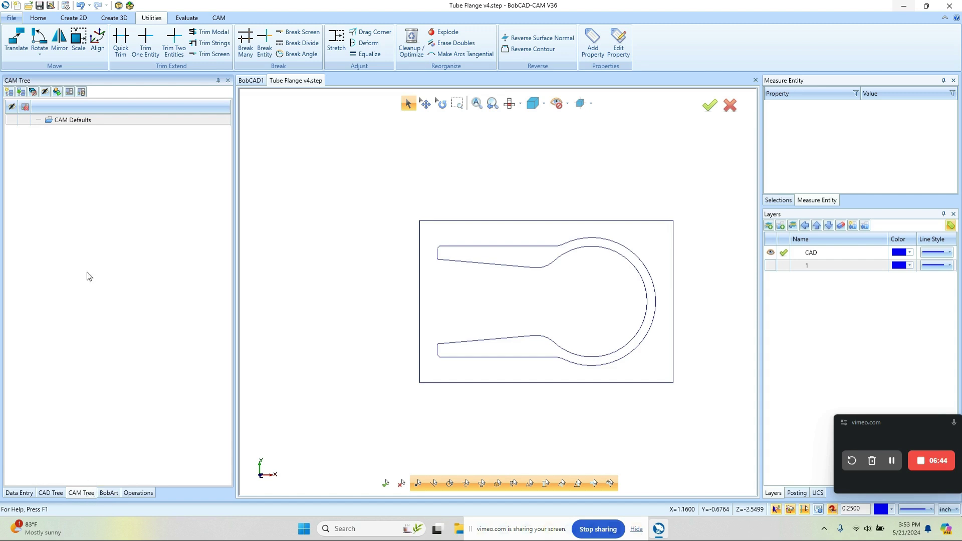
right_click(73, 121)
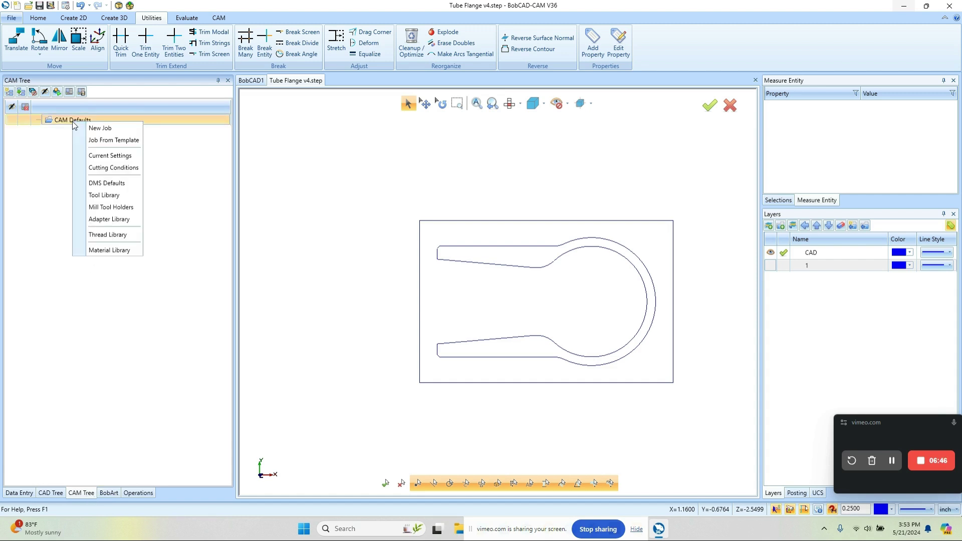
click(119, 129)
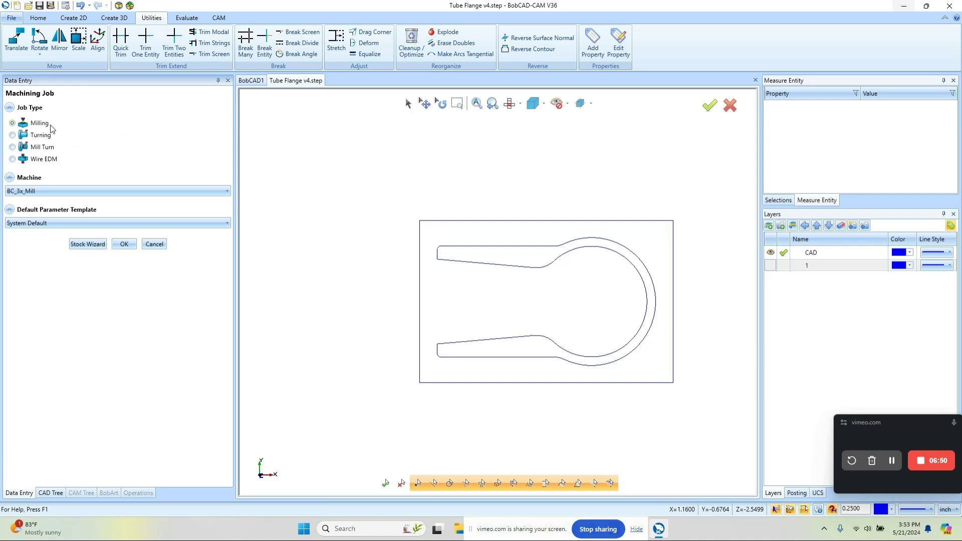
click(92, 245)
click(88, 186)
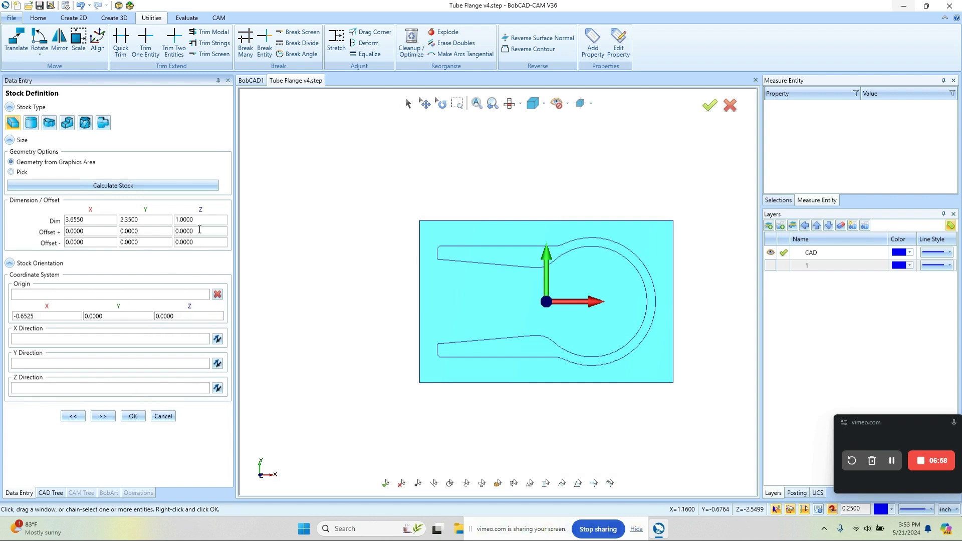
- Change the stock's Z dimension to 2.0000
click(183, 224)
text(2)
key(Tab)
- Place Machine Setup - 1's origin at the stock's top-left corner (X -2.4800, Y 1.1750)
click(104, 416)
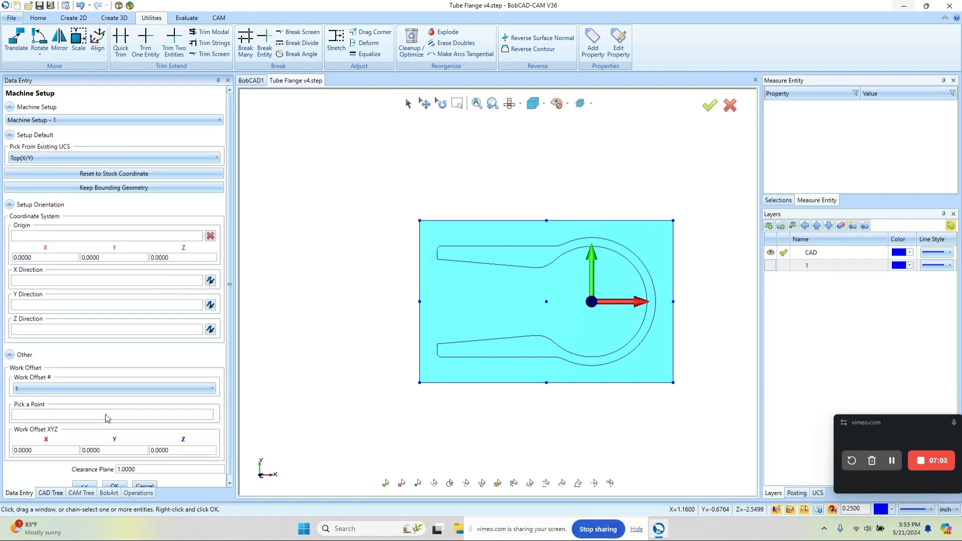
click(83, 236)
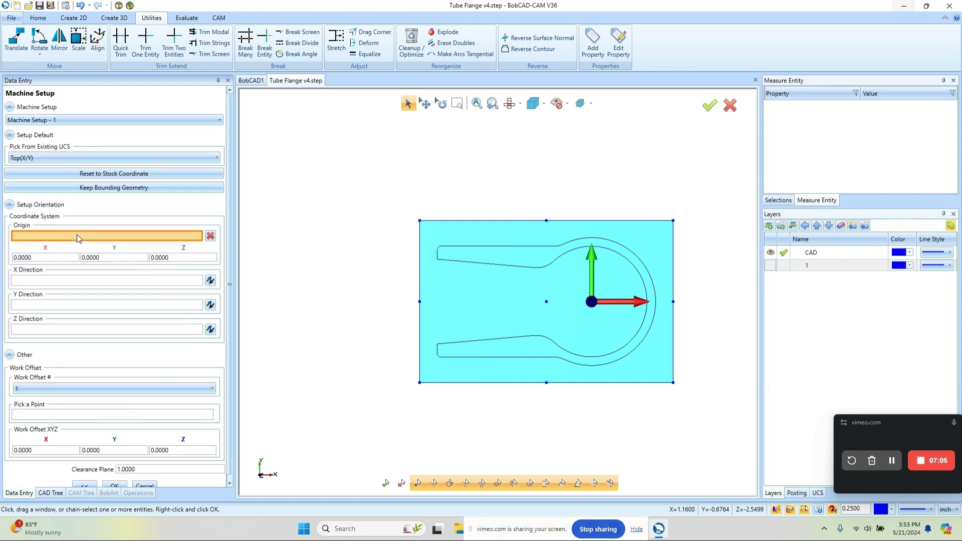
click(421, 231)
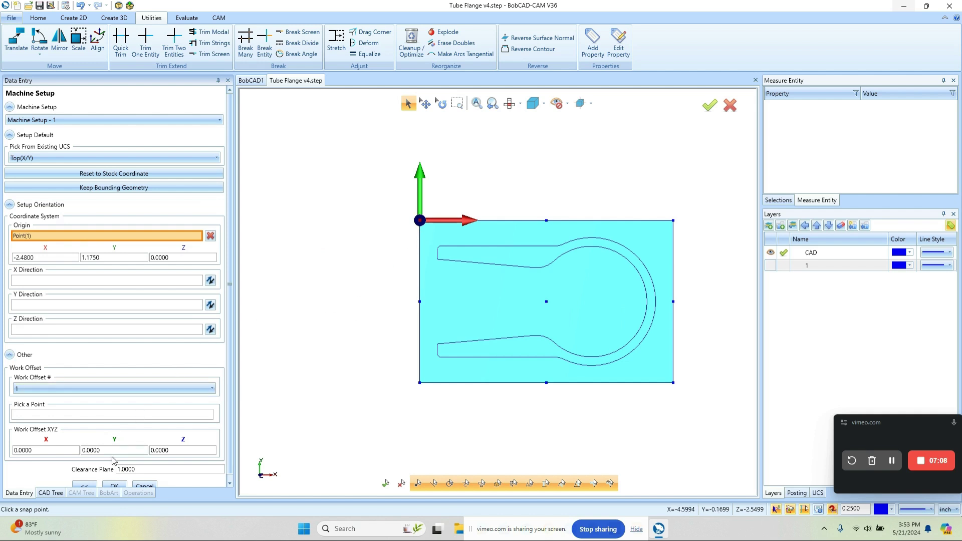
click(114, 486)
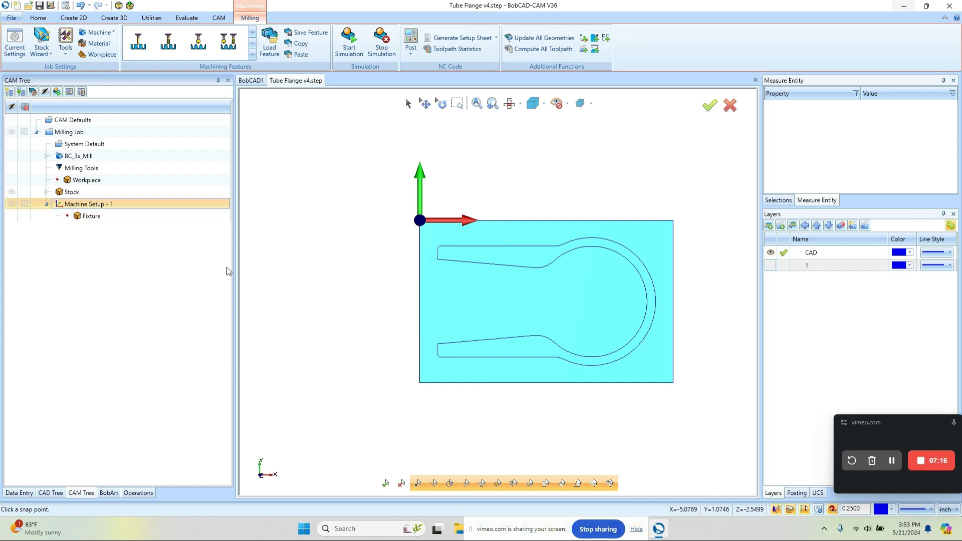
- Add a Mill 2 Axis feature to Machine Setup - 1 and start Select Geometry
right_click(105, 203)
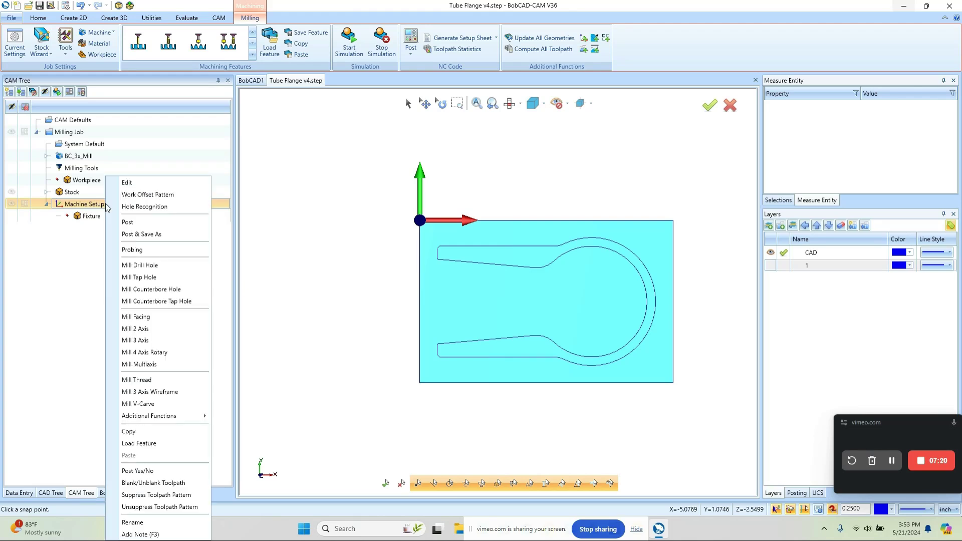
click(182, 332)
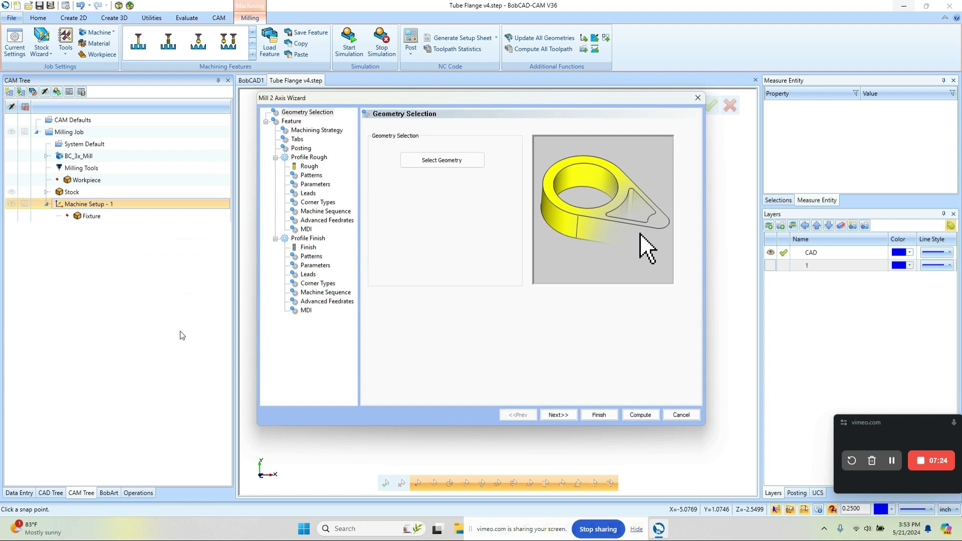
click(453, 166)
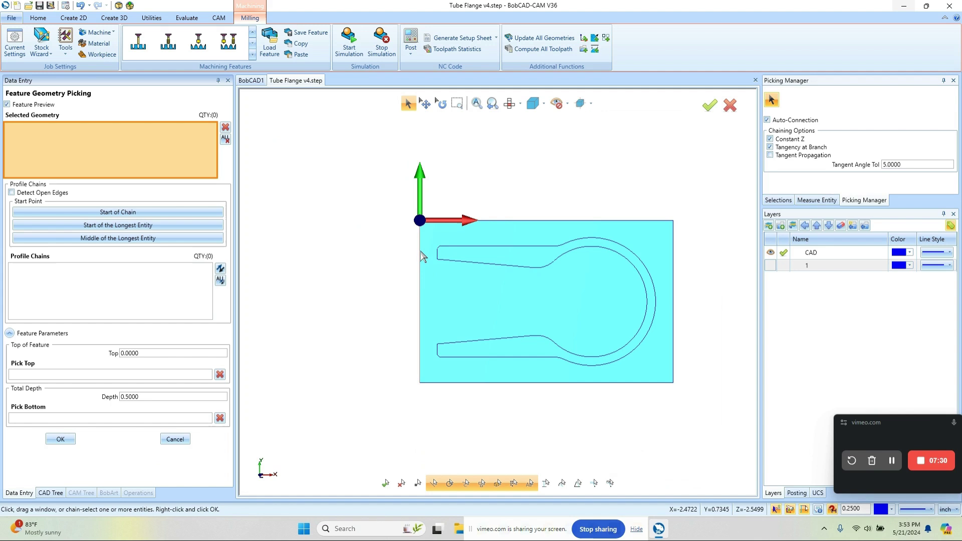
- Enable Tangent Propagation and chain-select the stock rectangle and the flange outline
click(777, 157)
click(420, 248)
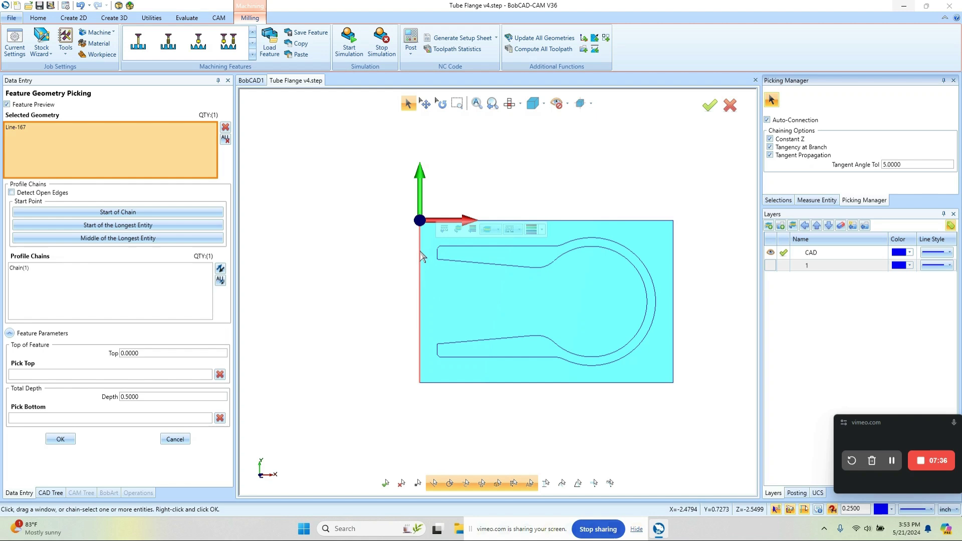
click(421, 256)
middle_drag(565, 344, 442, 200)
click(449, 251)
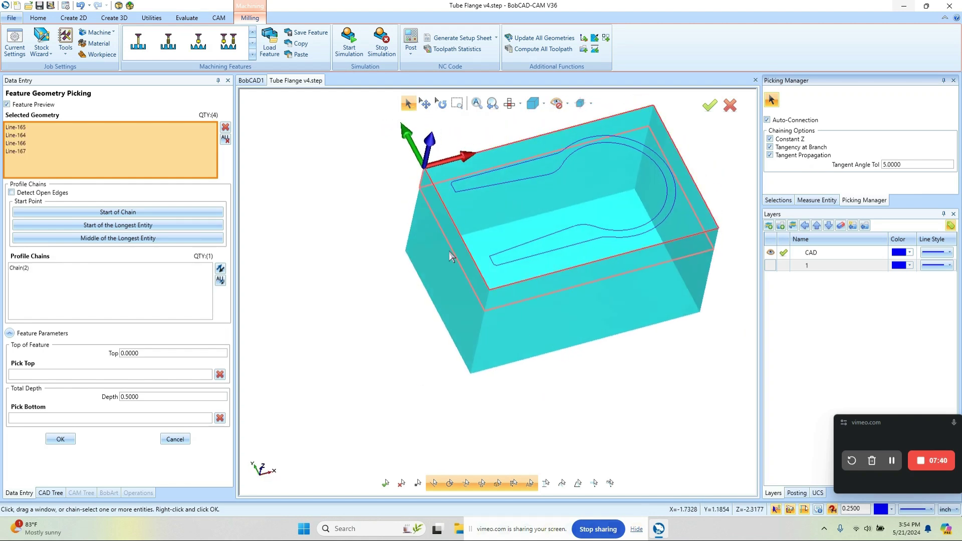
click(473, 189)
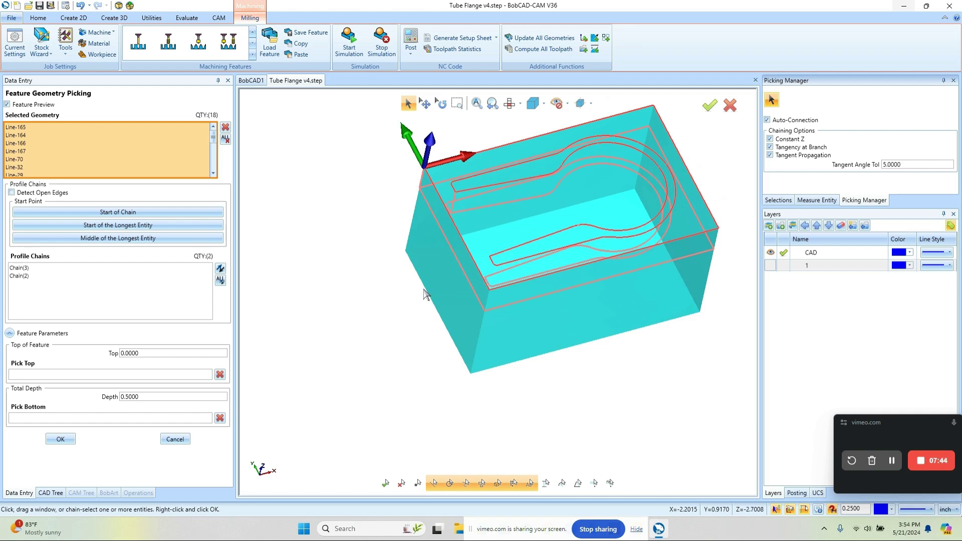
- Set the feature depth to 1 and confirm the geometry
click(159, 396)
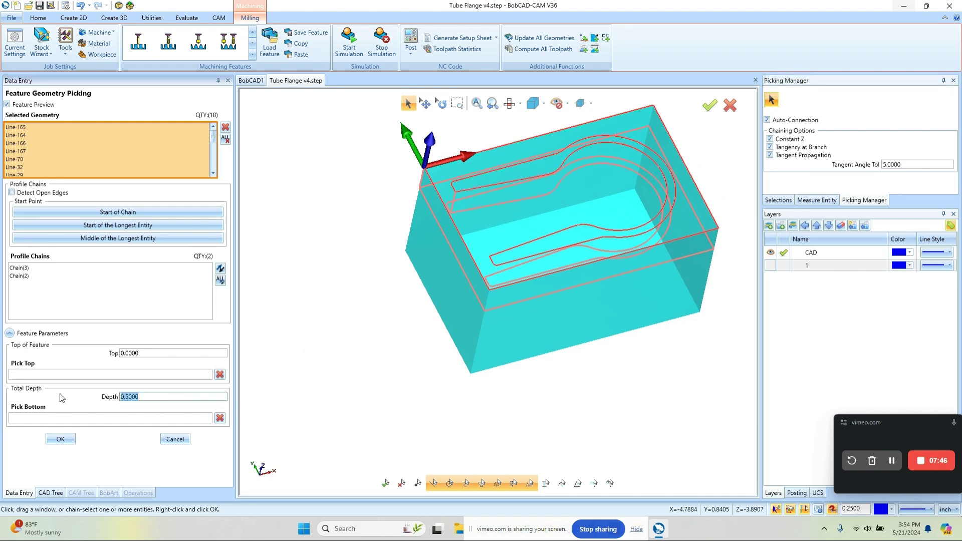
text(1)
click(60, 439)
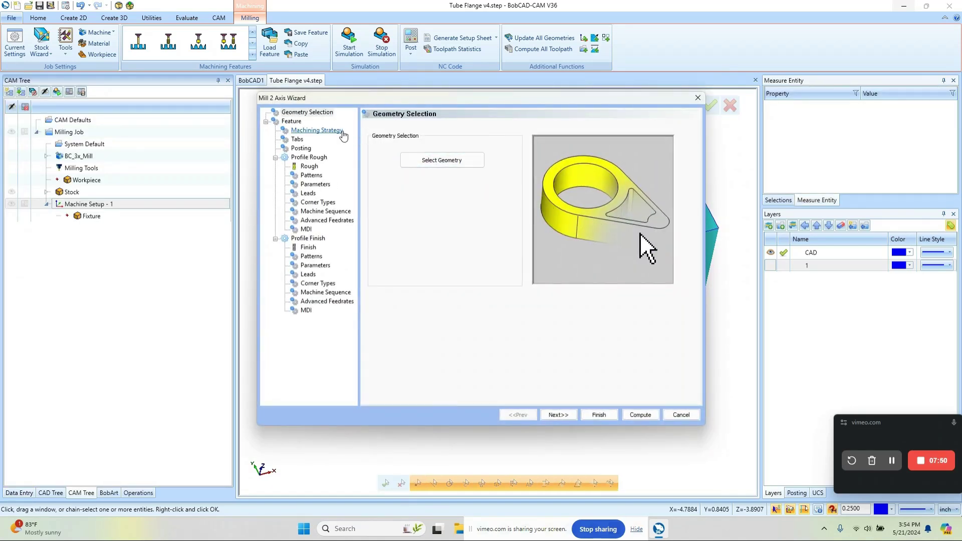
- Switch the machining strategy to Pocketing and delete the Profile Finish operation
click(340, 132)
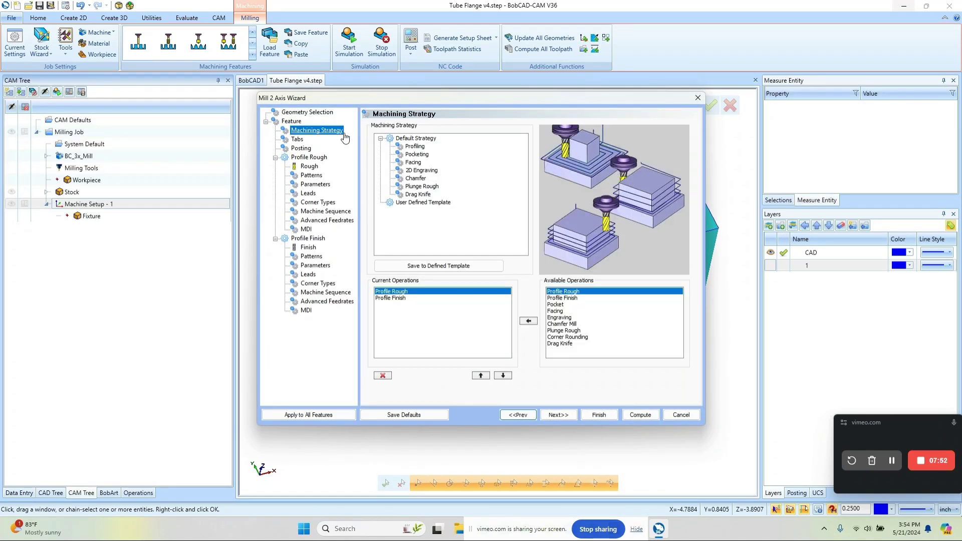
click(414, 162)
click(398, 299)
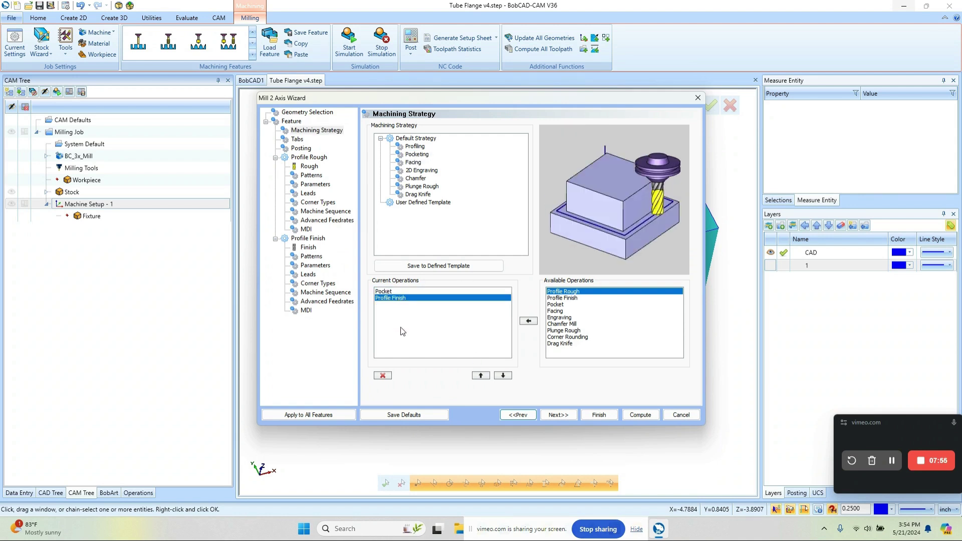
click(389, 374)
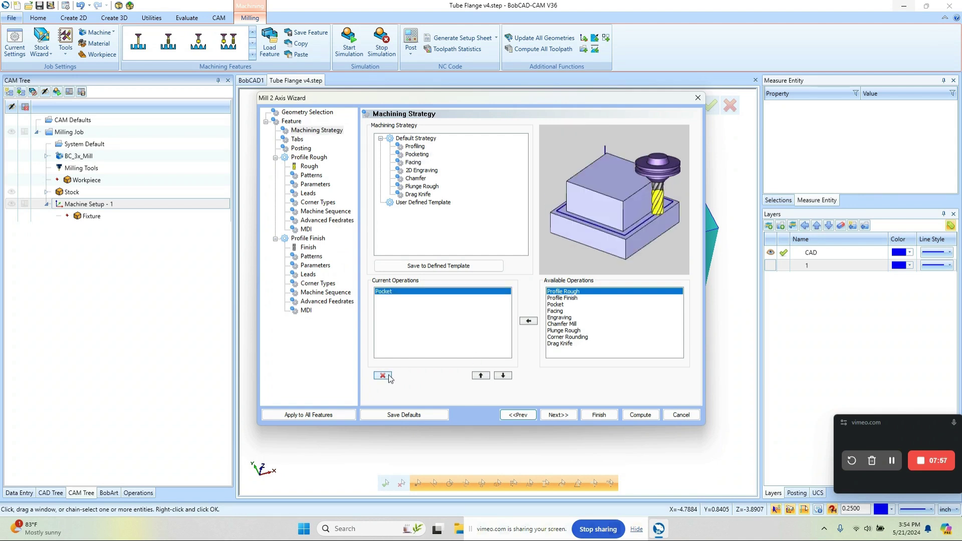
click(558, 415)
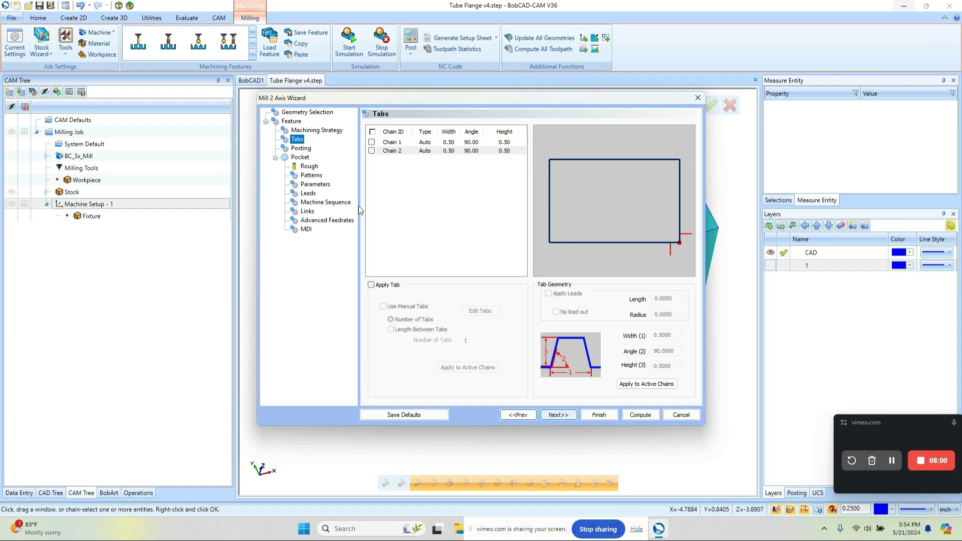
- Set the pocket pattern to Advanced Pocket > Adaptive Roughing with 25% stepover, then compute
click(309, 166)
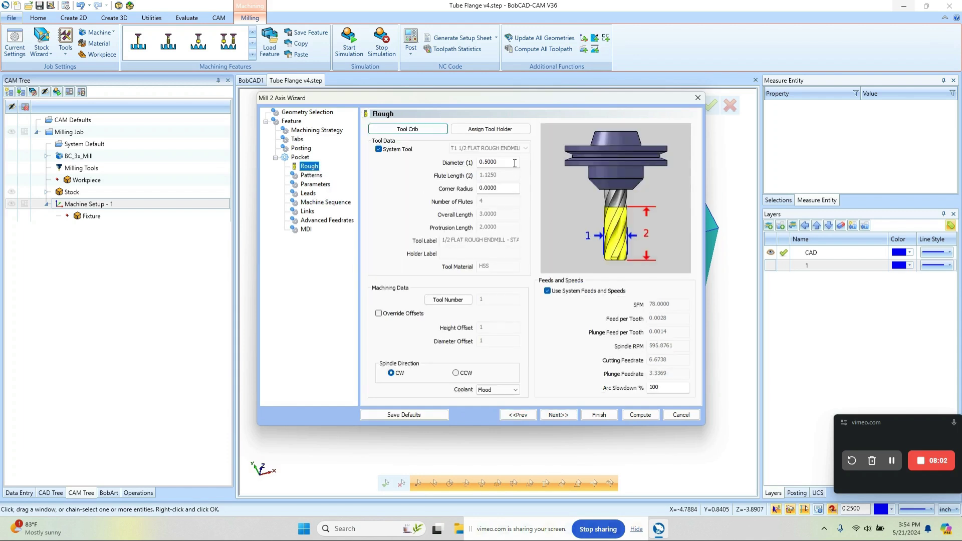
click(317, 175)
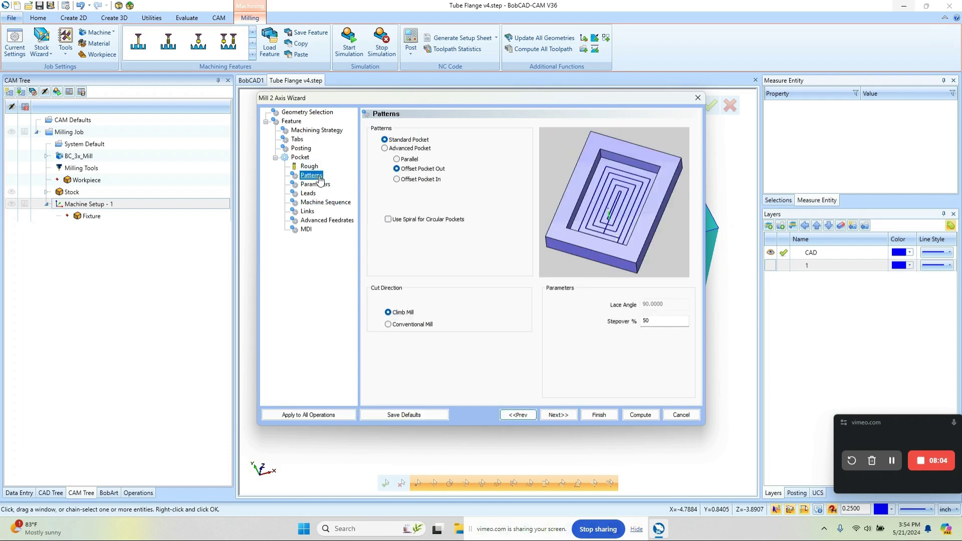
click(385, 148)
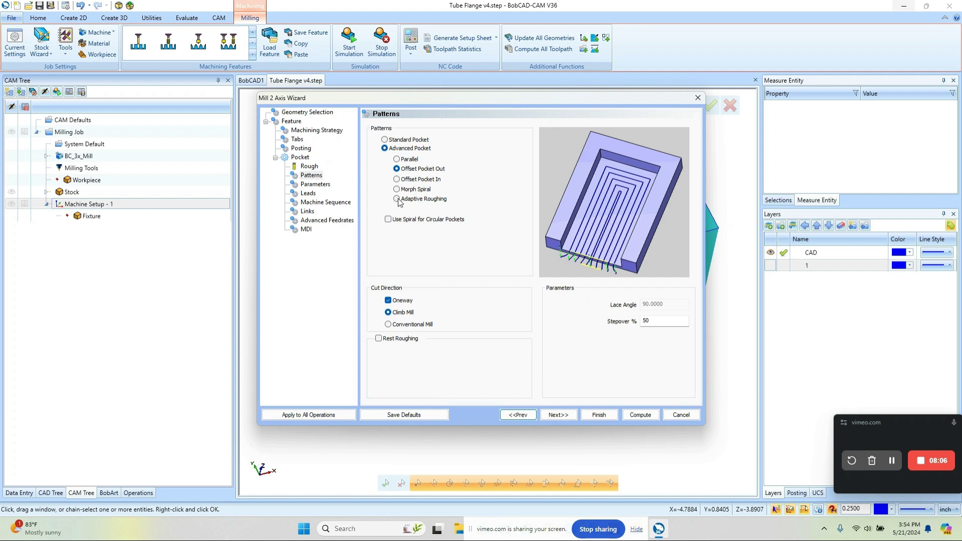
click(397, 199)
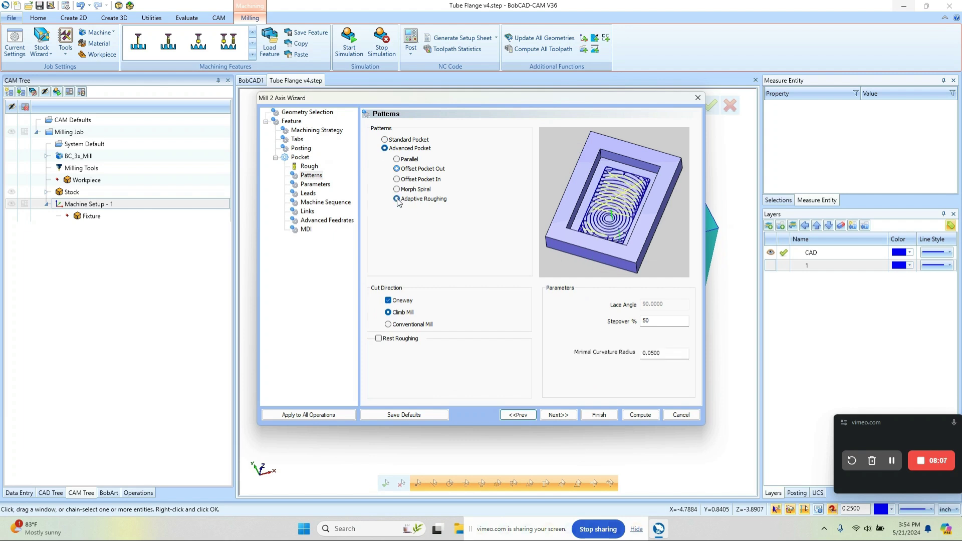
double_click(666, 320)
text(2)
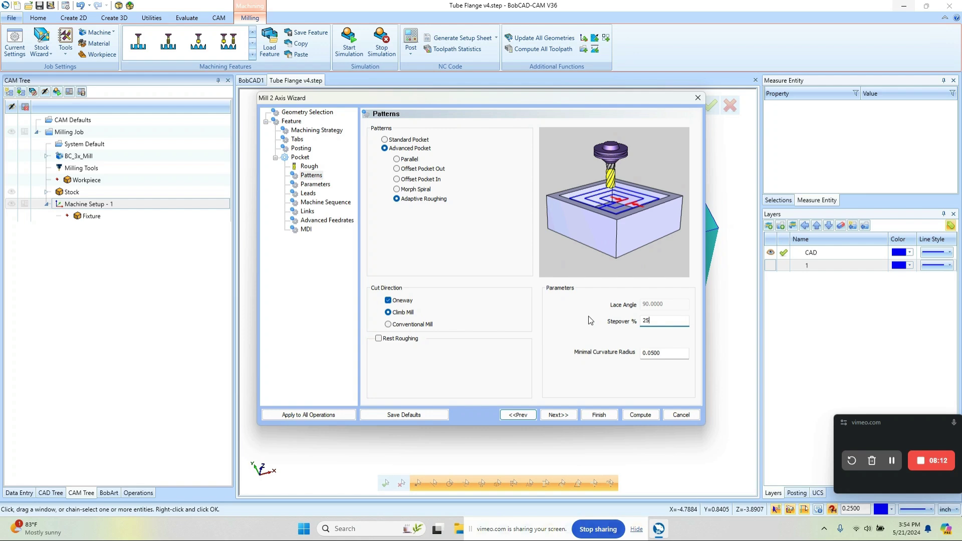
click(644, 415)
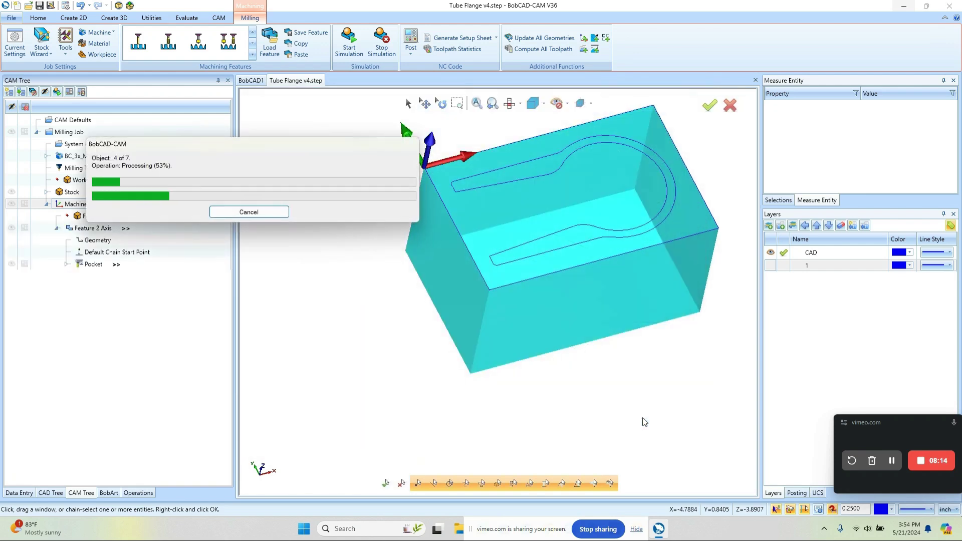
- Switch to a top view, hide the stock block and zoom in on the toolpath
click(544, 103)
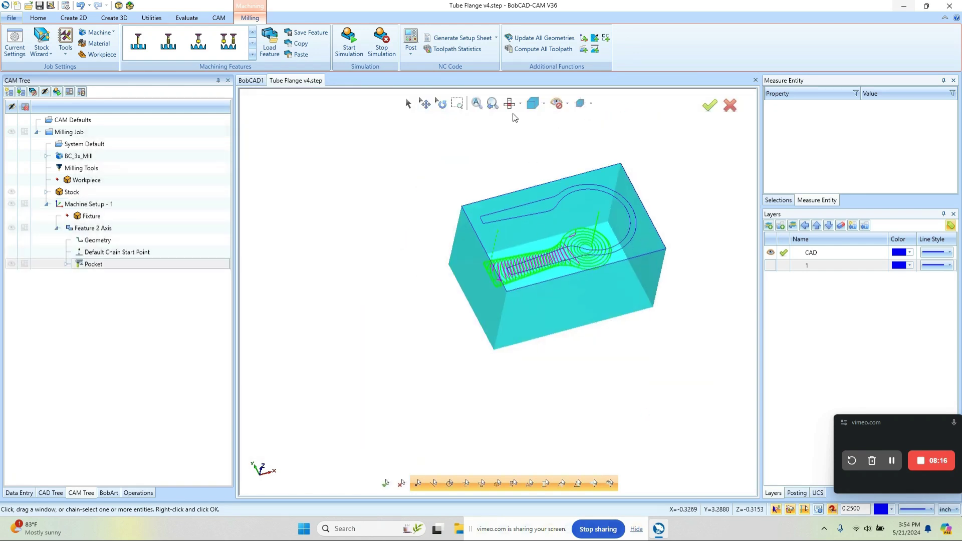
click(566, 103)
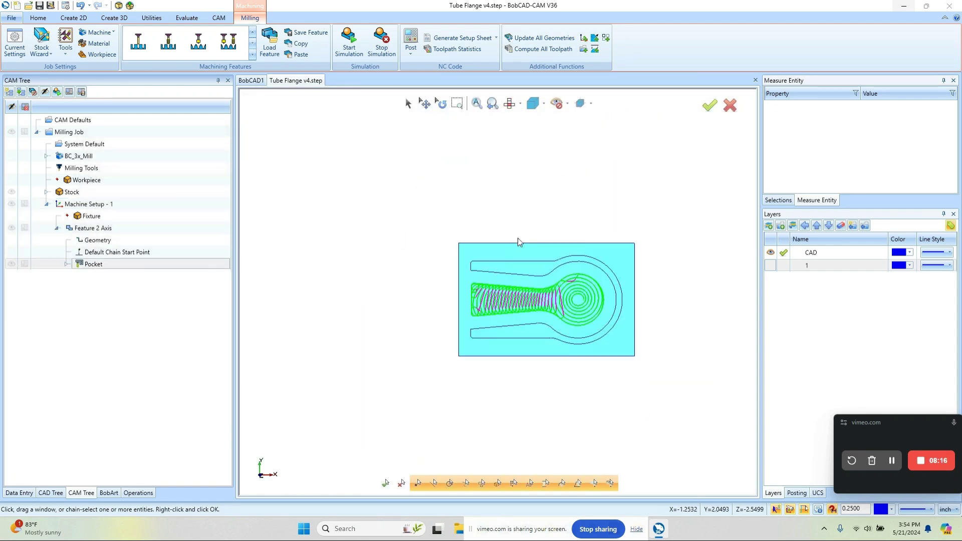
click(11, 192)
scroll(557, 314, up, 3)
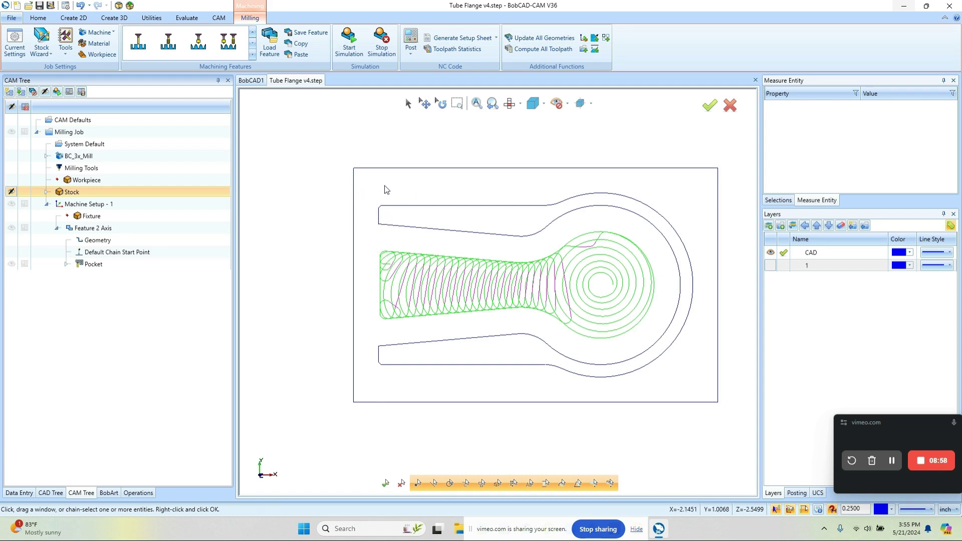
double_click(106, 264)
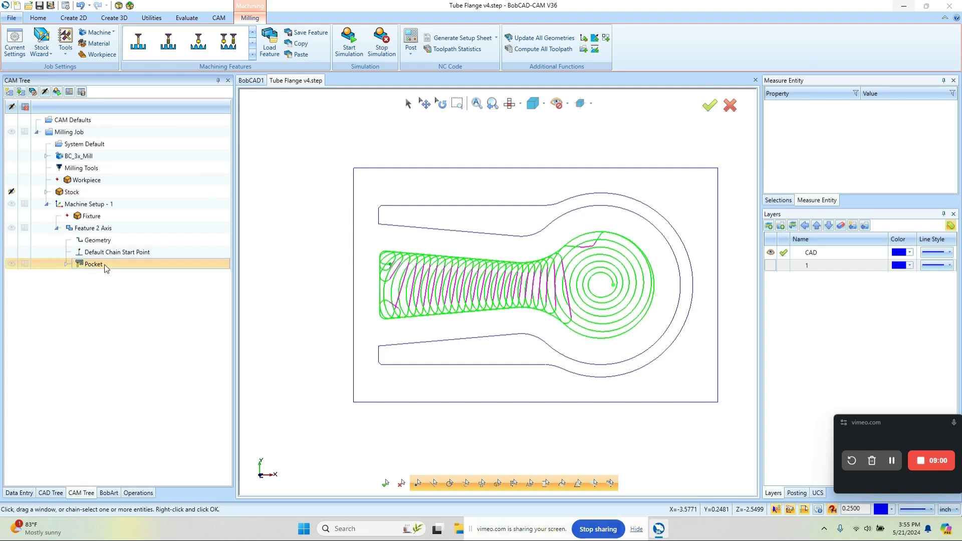
double_click(508, 162)
text(.25)
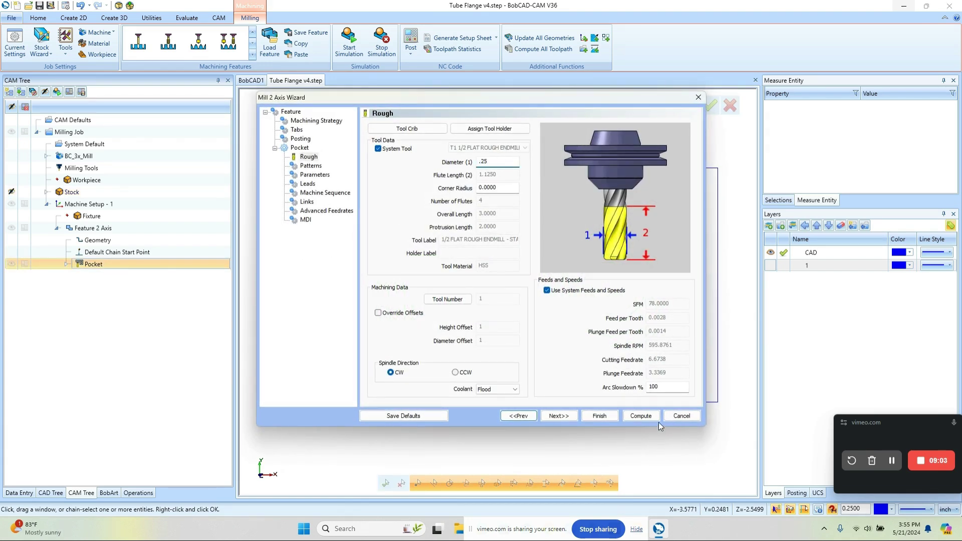
click(642, 415)
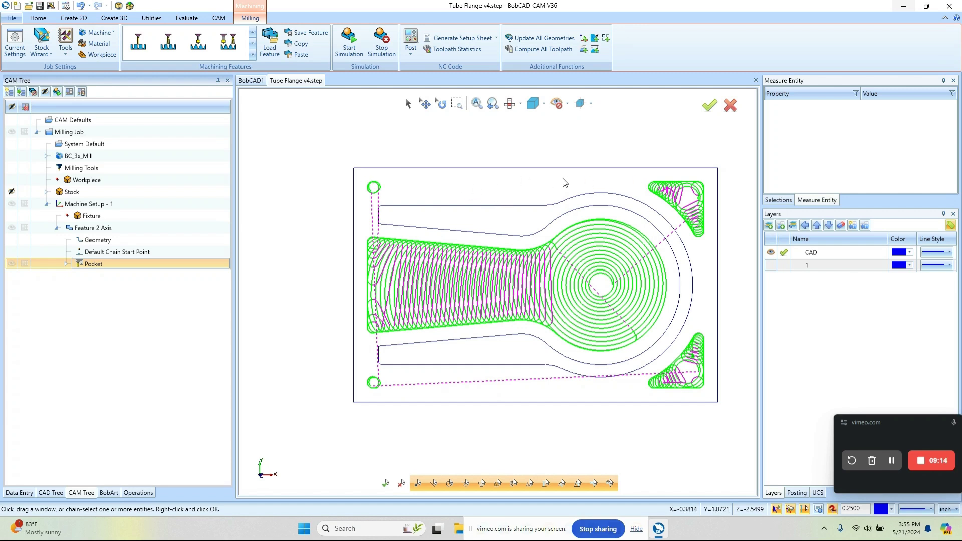
double_click(98, 265)
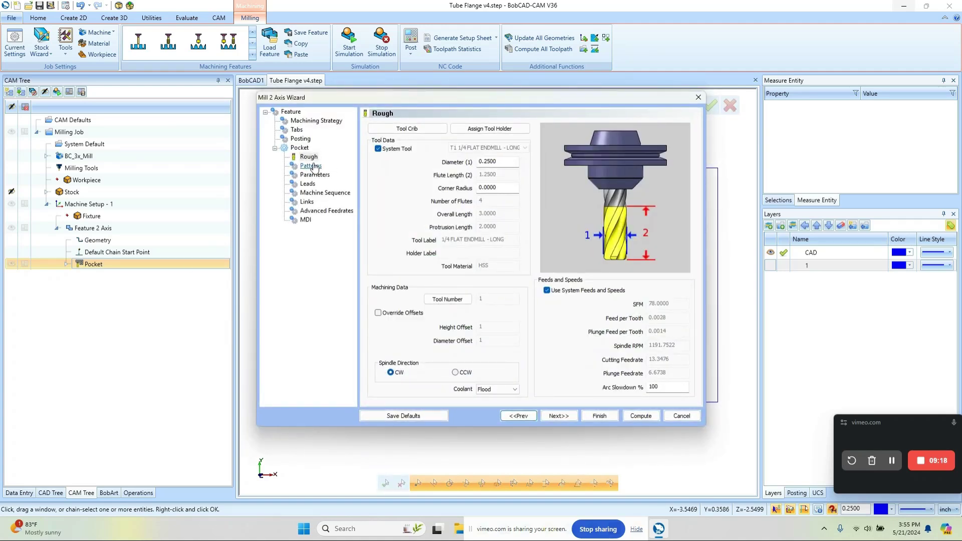
double_click(486, 161)
text(.5)
click(646, 416)
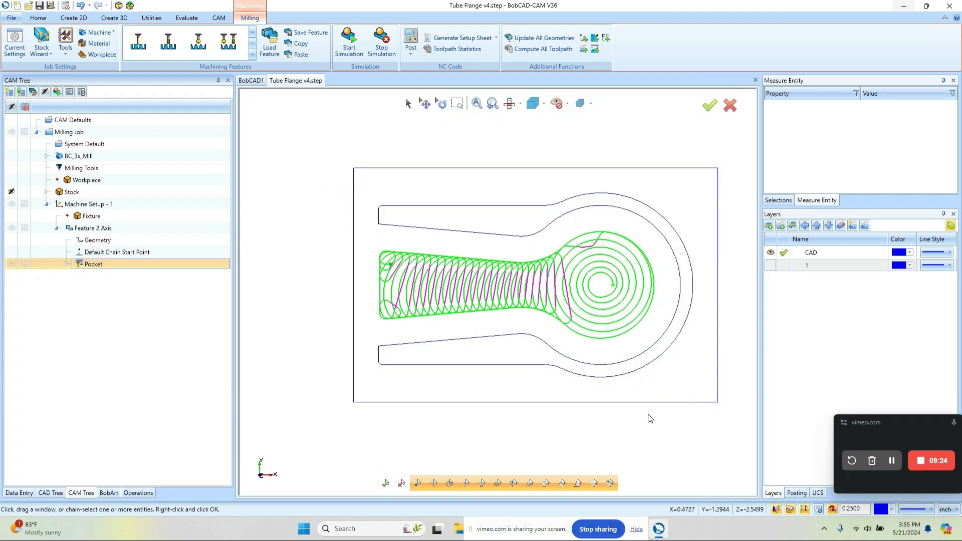
- Change the stock rectangle's left edge to a dashed line style
click(408, 104)
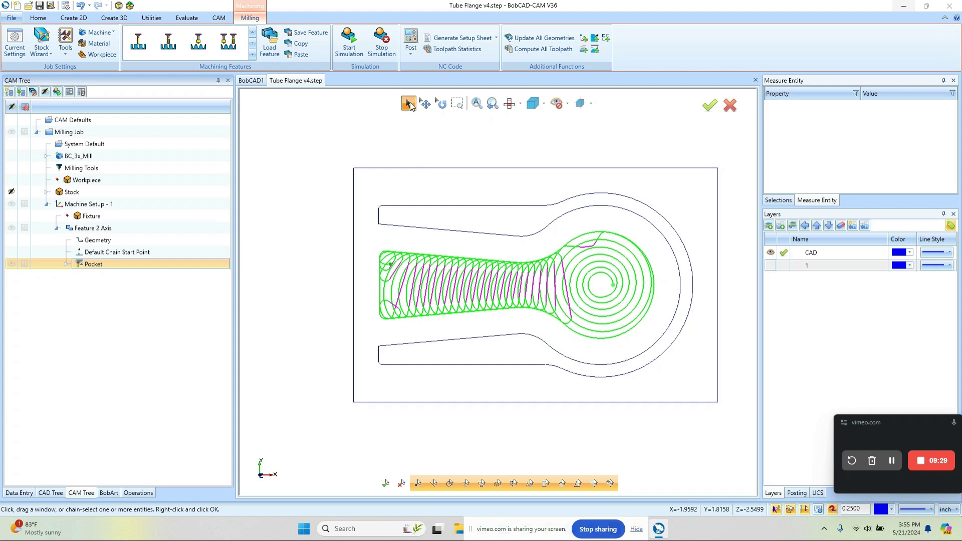
click(354, 194)
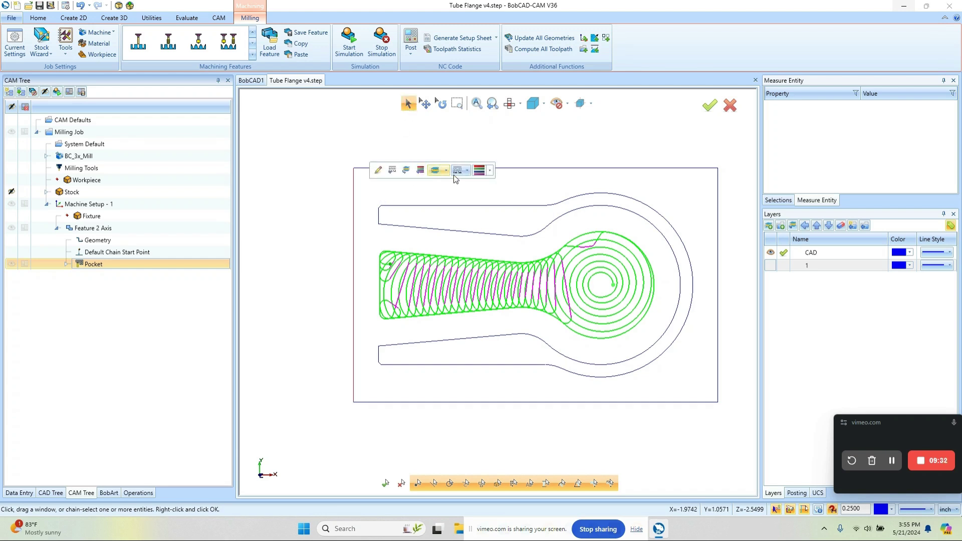
click(467, 171)
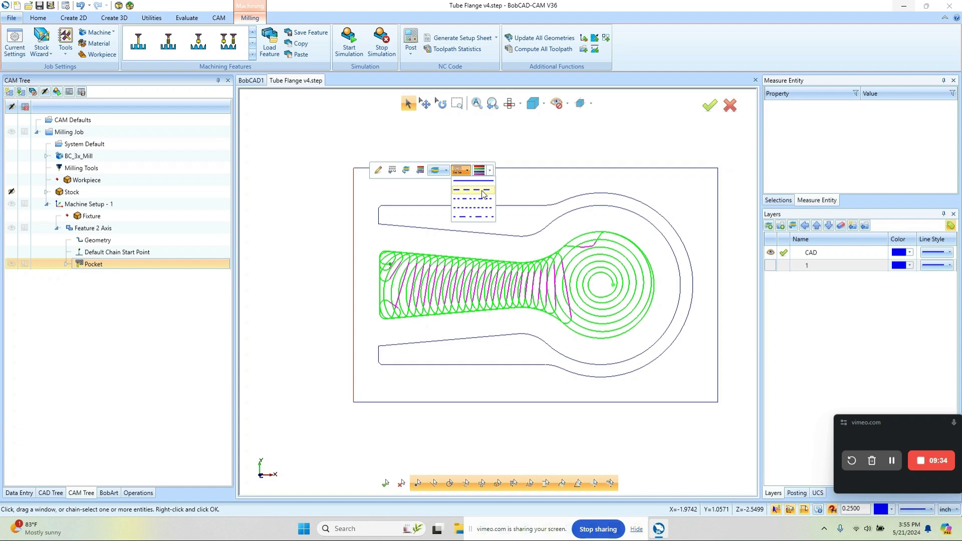
click(479, 189)
- Update All Geometries on the feature and recompute the Pocket toolpath
right_click(108, 230)
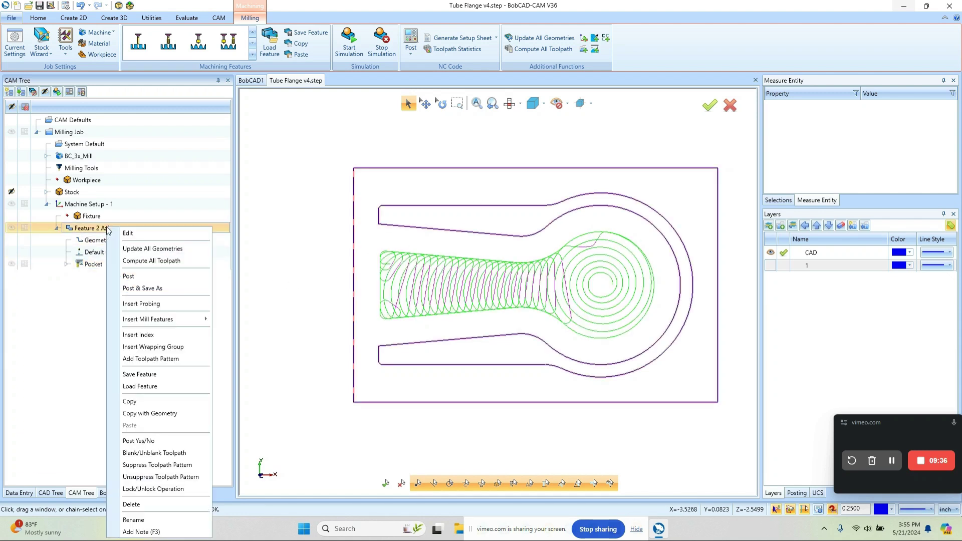
click(182, 250)
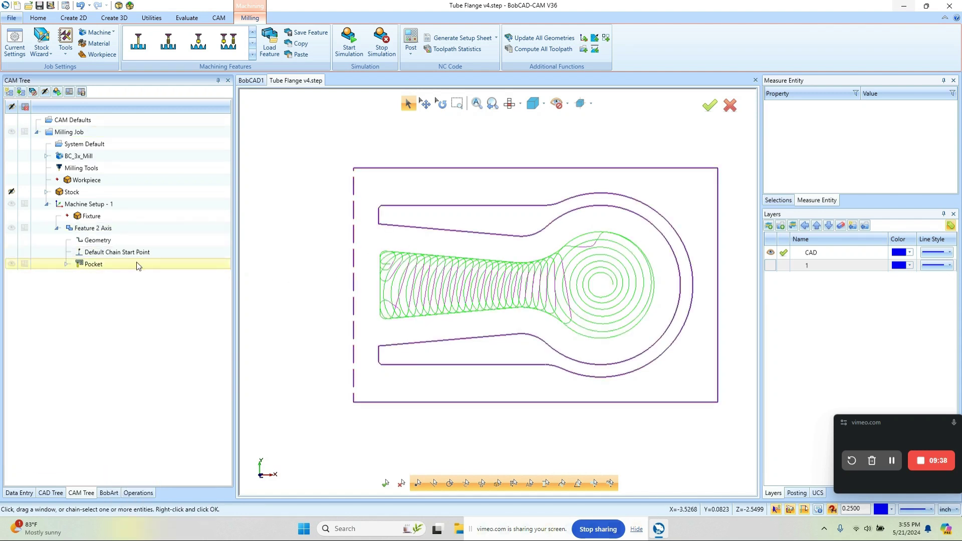
right_click(95, 266)
click(148, 286)
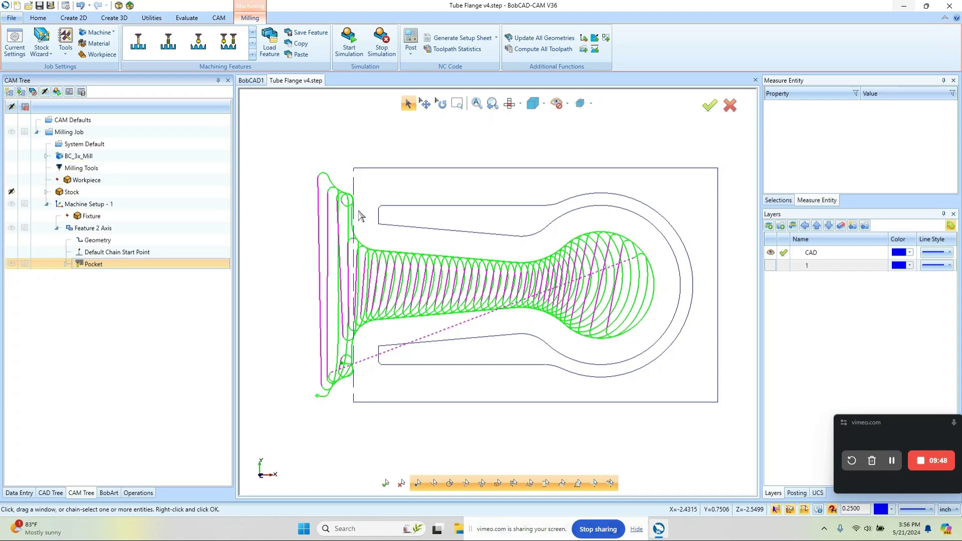
- Dash the stock's top edge, update the feature geometry and recompute the Pocket toolpath
click(429, 168)
click(536, 146)
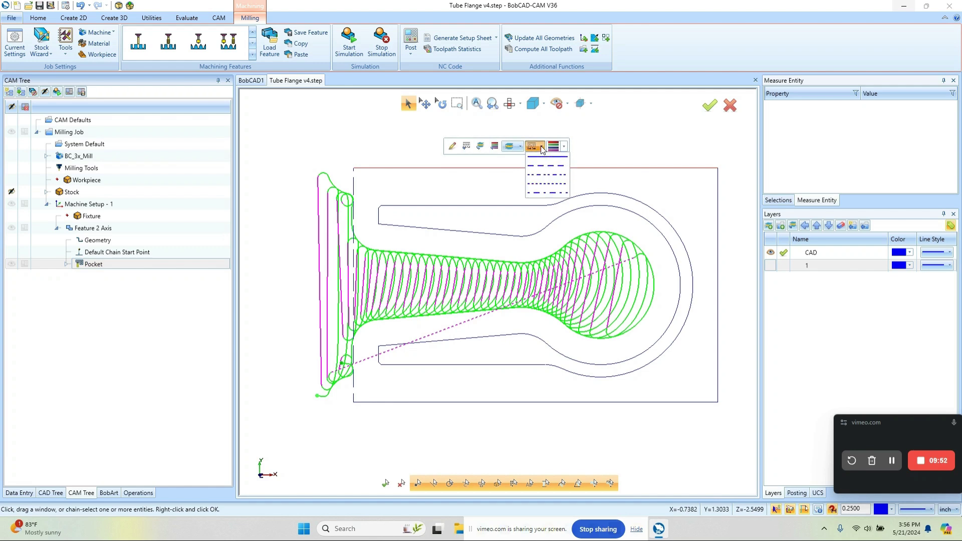
click(558, 173)
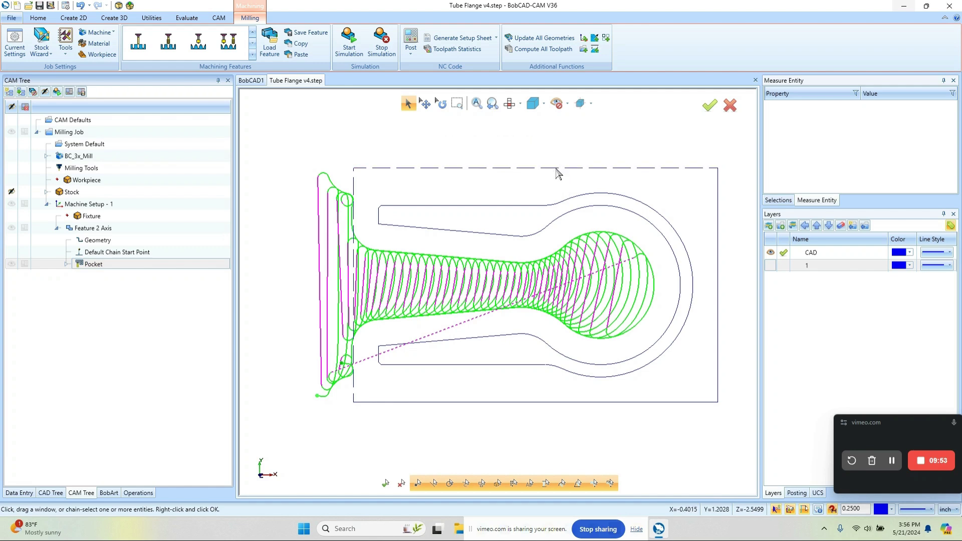
right_click(110, 228)
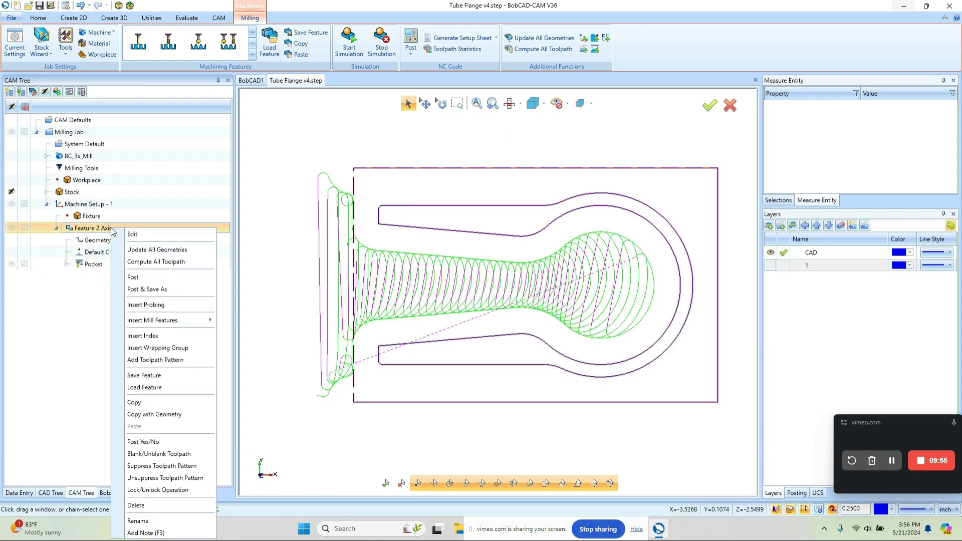
click(183, 253)
right_click(96, 263)
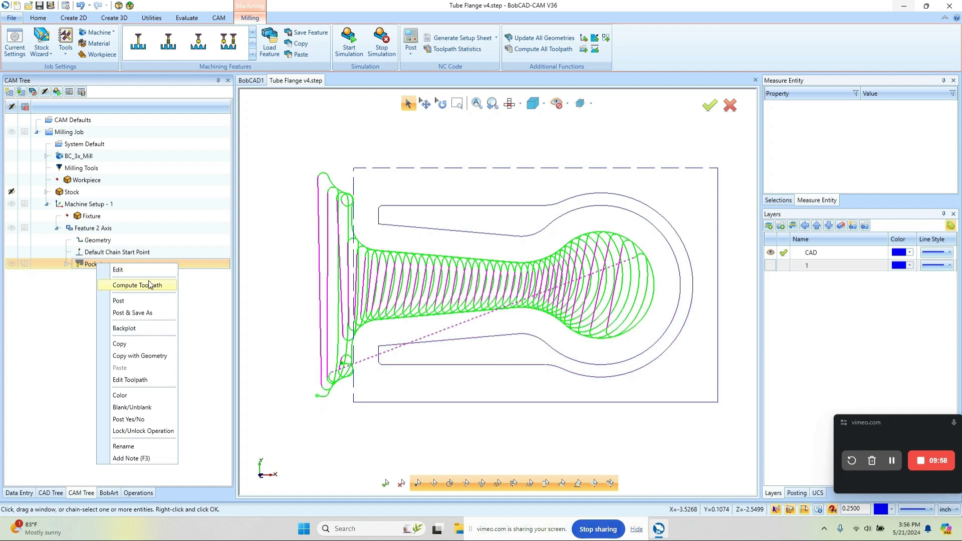
click(148, 284)
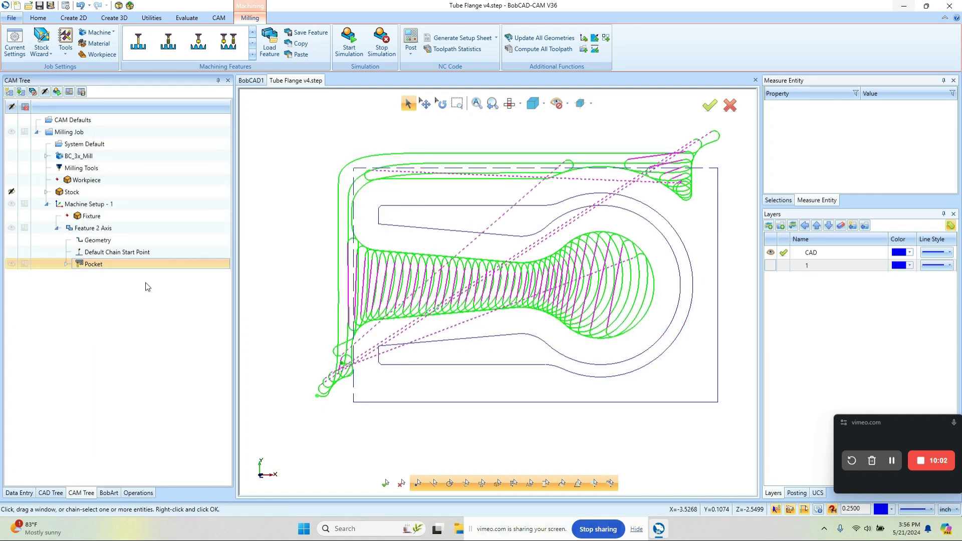
- Change the stock rectangle's right and bottom edges to dashed lines
click(718, 352)
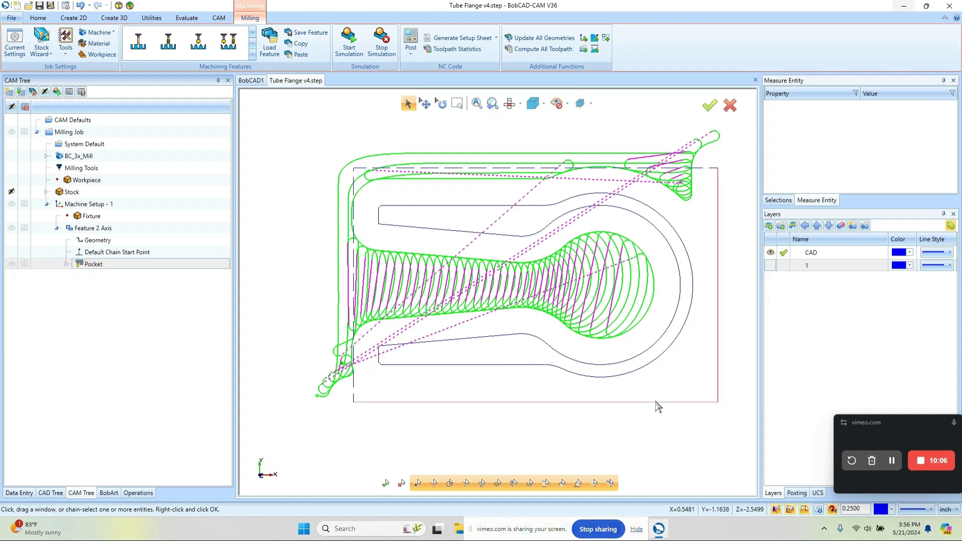
click(751, 379)
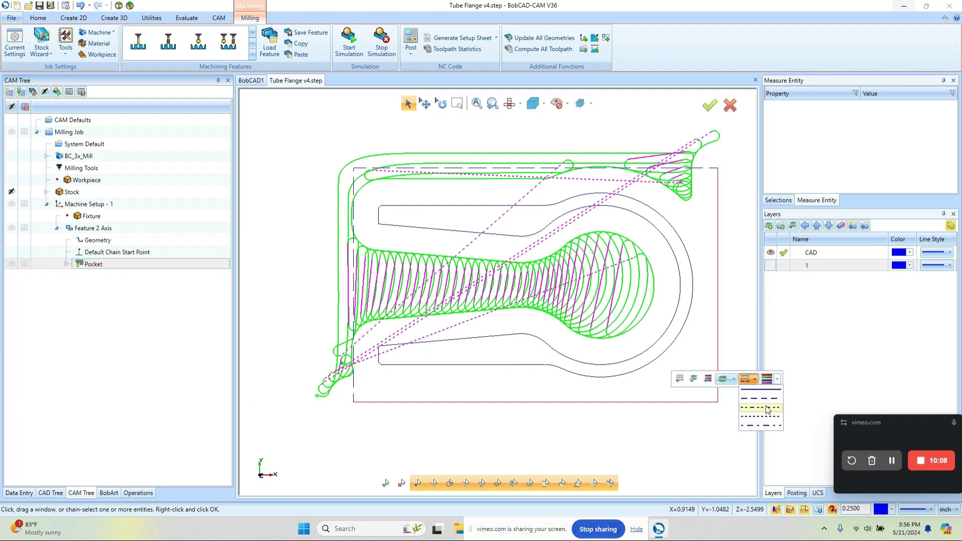
click(768, 408)
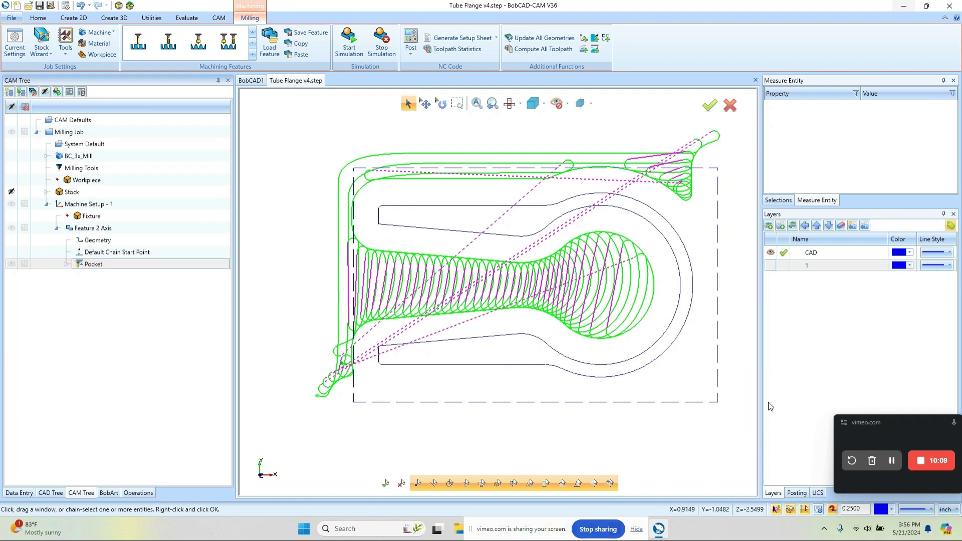
right_click(101, 231)
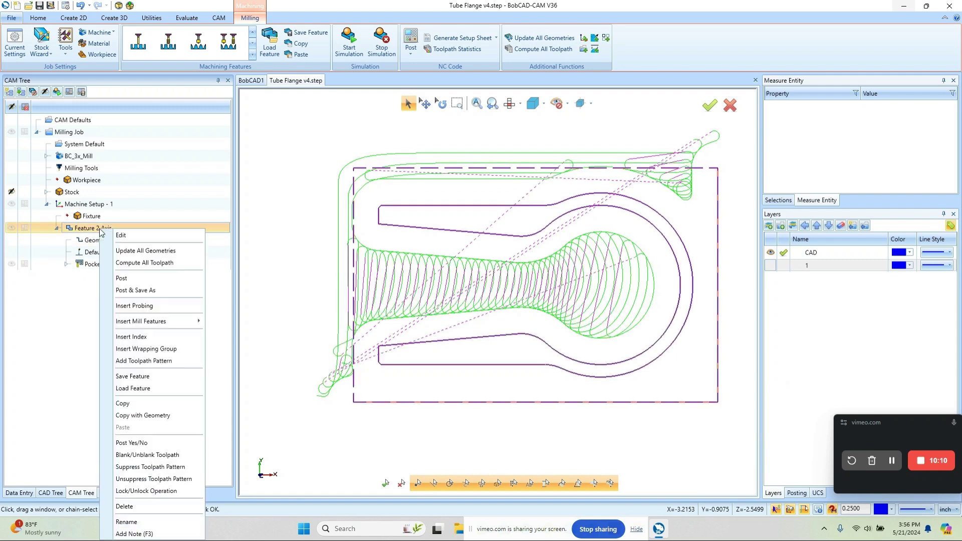
- Update All Geometries for the dashed edges and recompute the Pocket toolpath
click(178, 254)
right_click(98, 266)
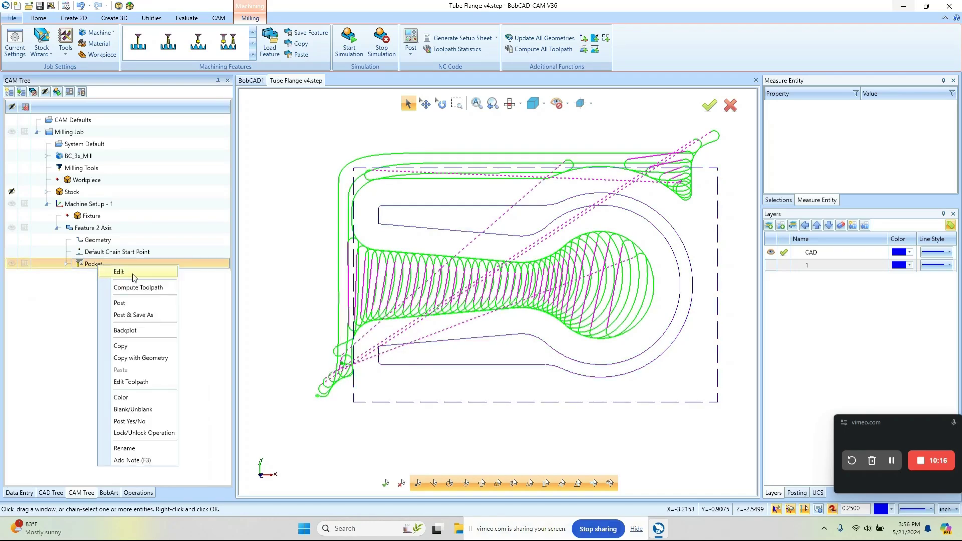
click(153, 289)
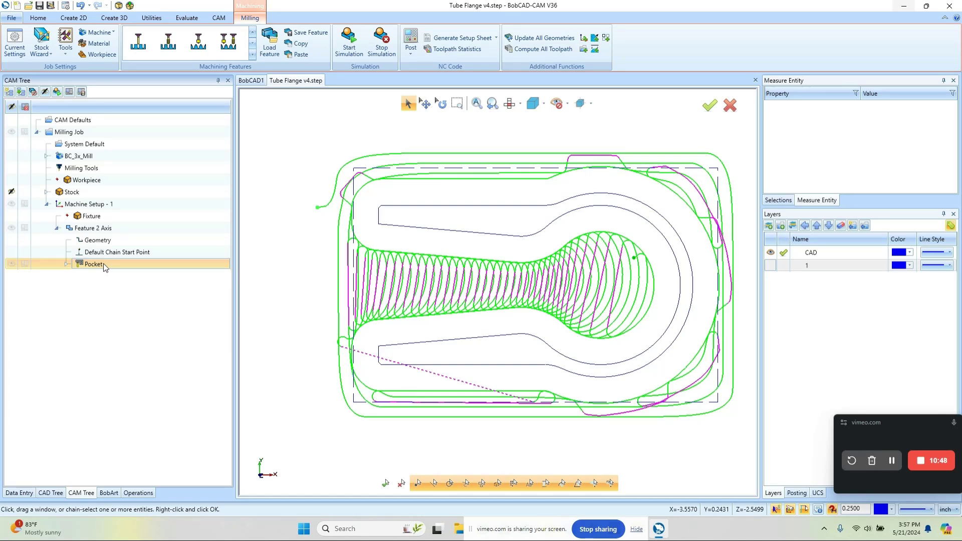
- Switch the pocket's cutting pattern to Offset Pocket Out and recompute for concentric passes around the clamp
double_click(105, 266)
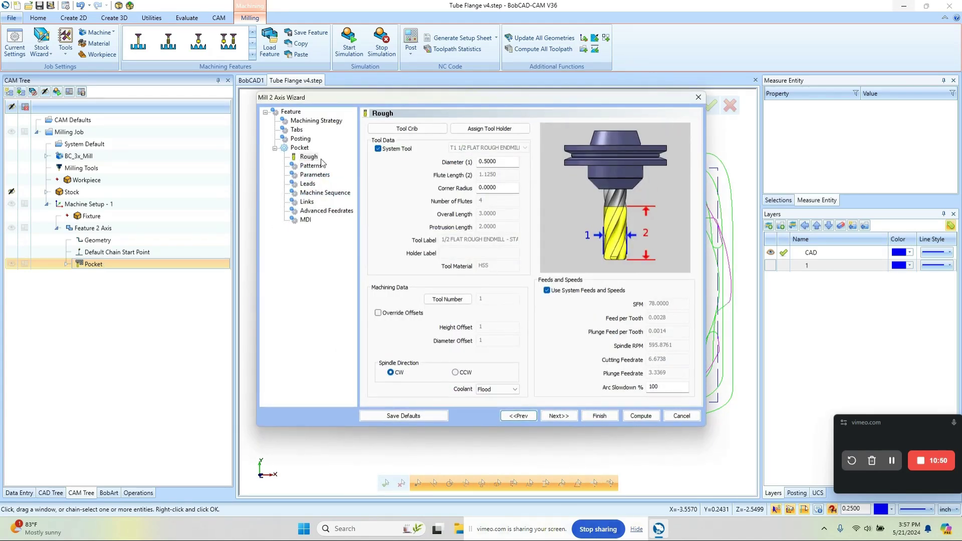
click(312, 165)
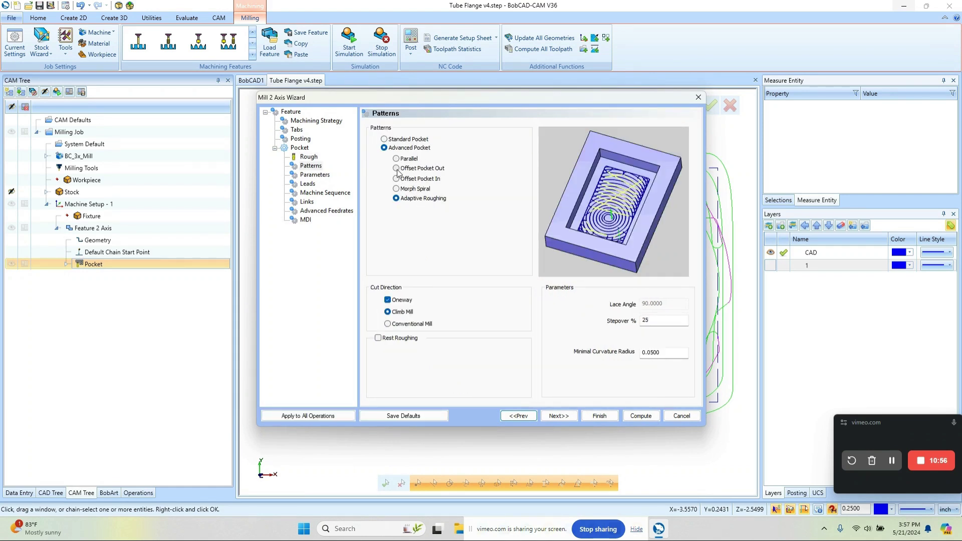
click(396, 169)
click(630, 419)
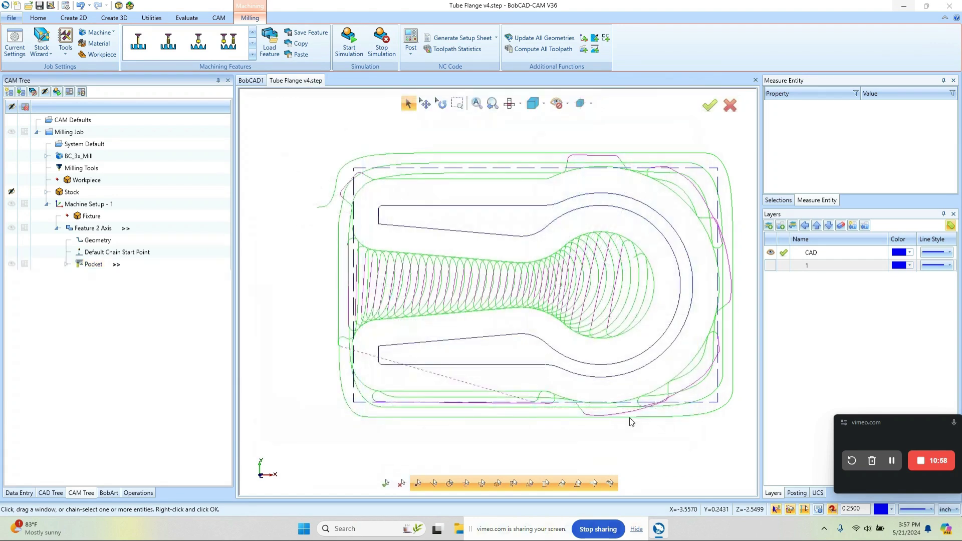
scroll(393, 295, down, 2)
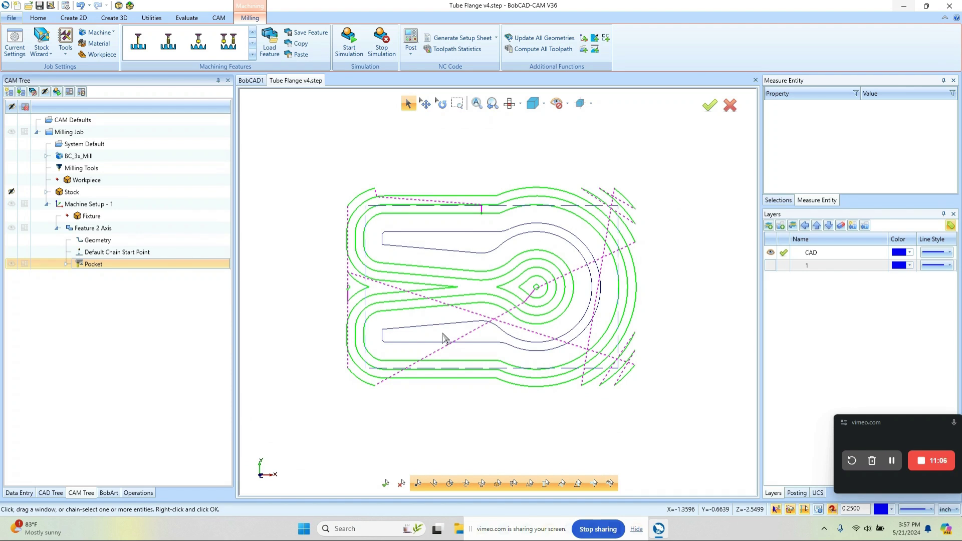
- Turn off Feature 2 Axis visibility in the CAM Tree, leaving only the clamp and dashed boundary
click(29, 227)
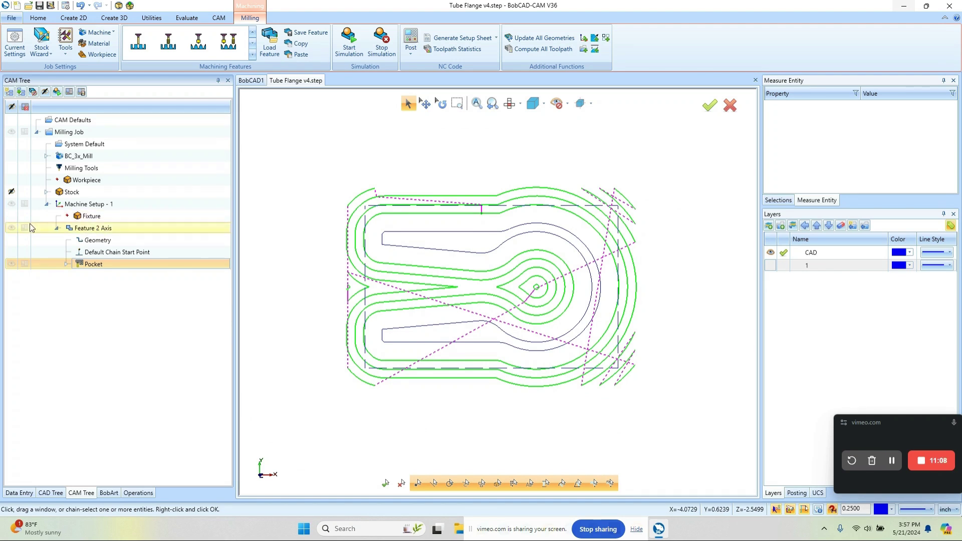
click(12, 227)
click(93, 264)
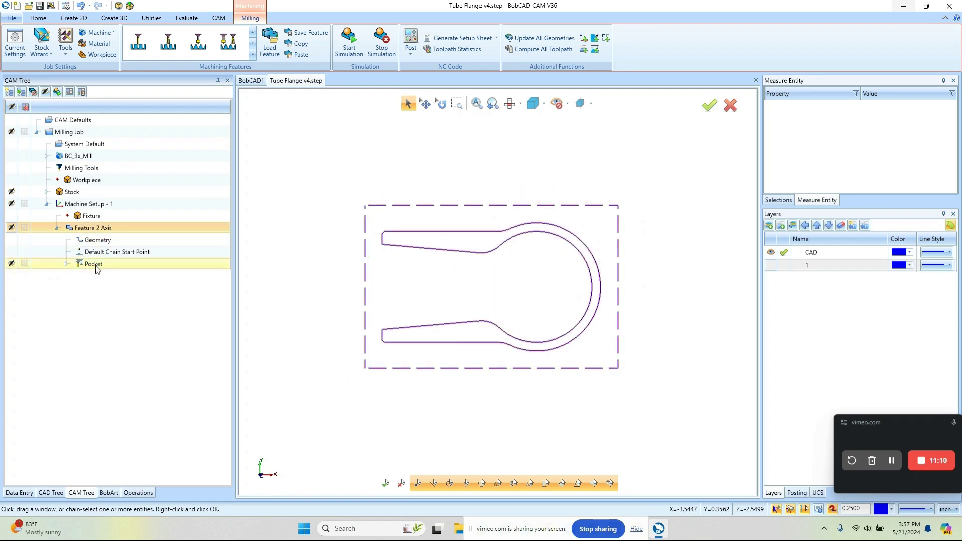
click(91, 228)
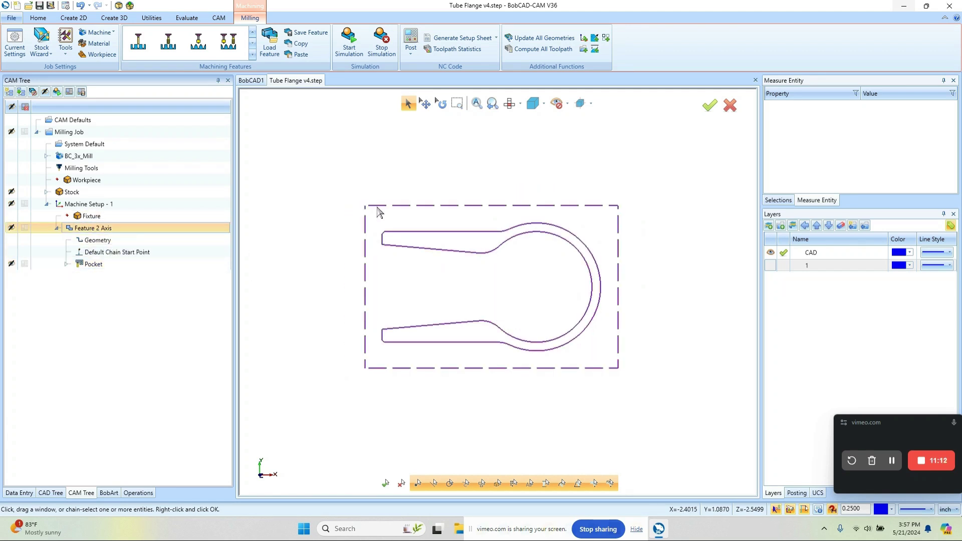